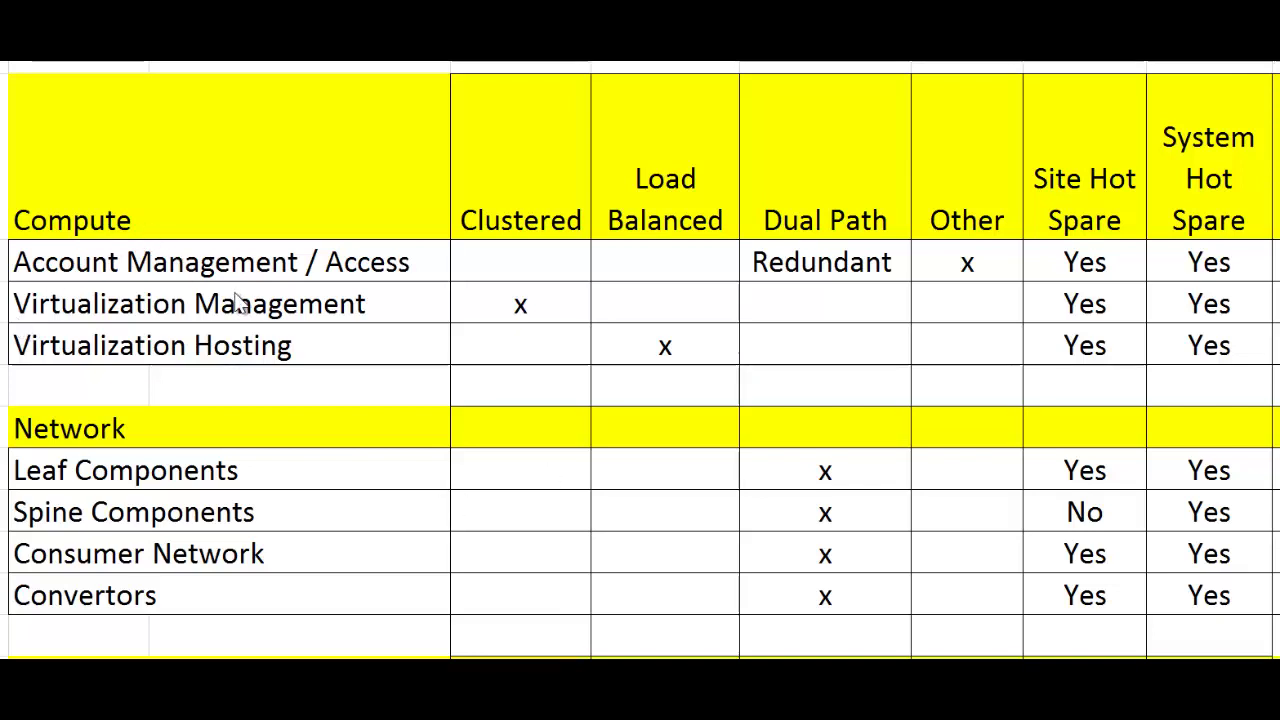
Review the Virtualization Hosting redundancy marks and select the redundancy cells of both Virtualization rows
scroll(248, 318, "down", 3)
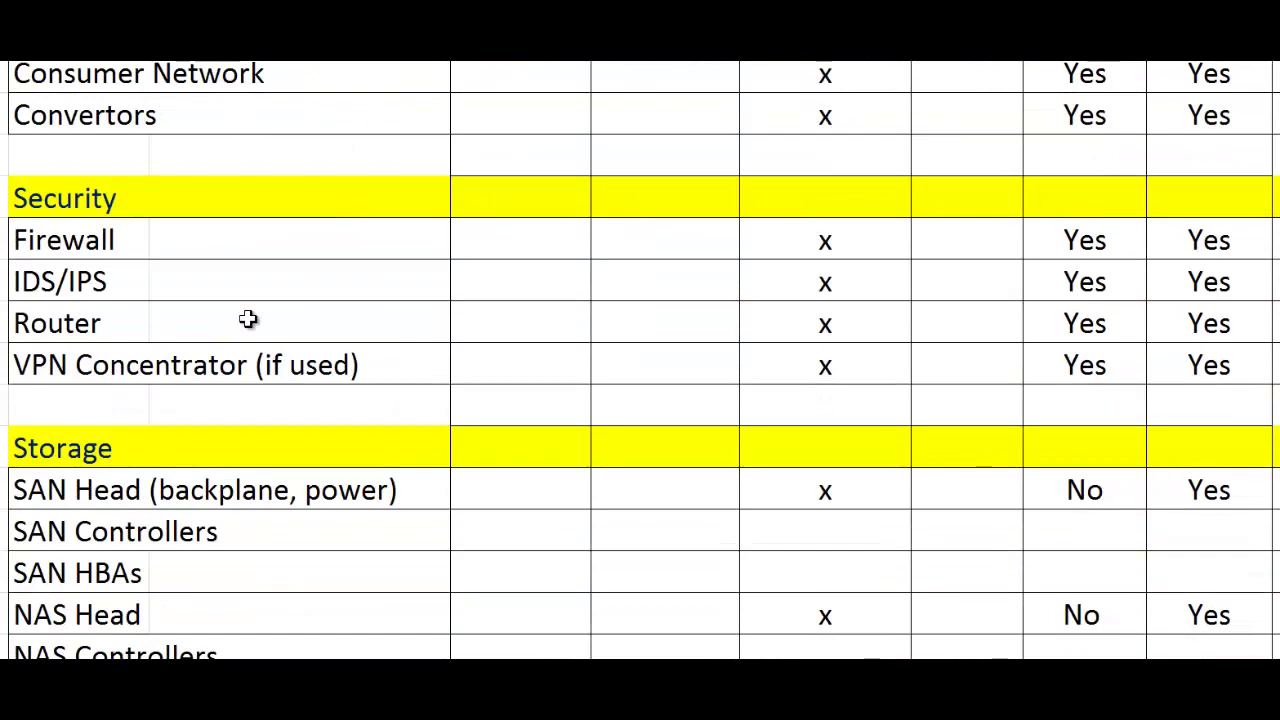
scroll(248, 318, "down", 6)
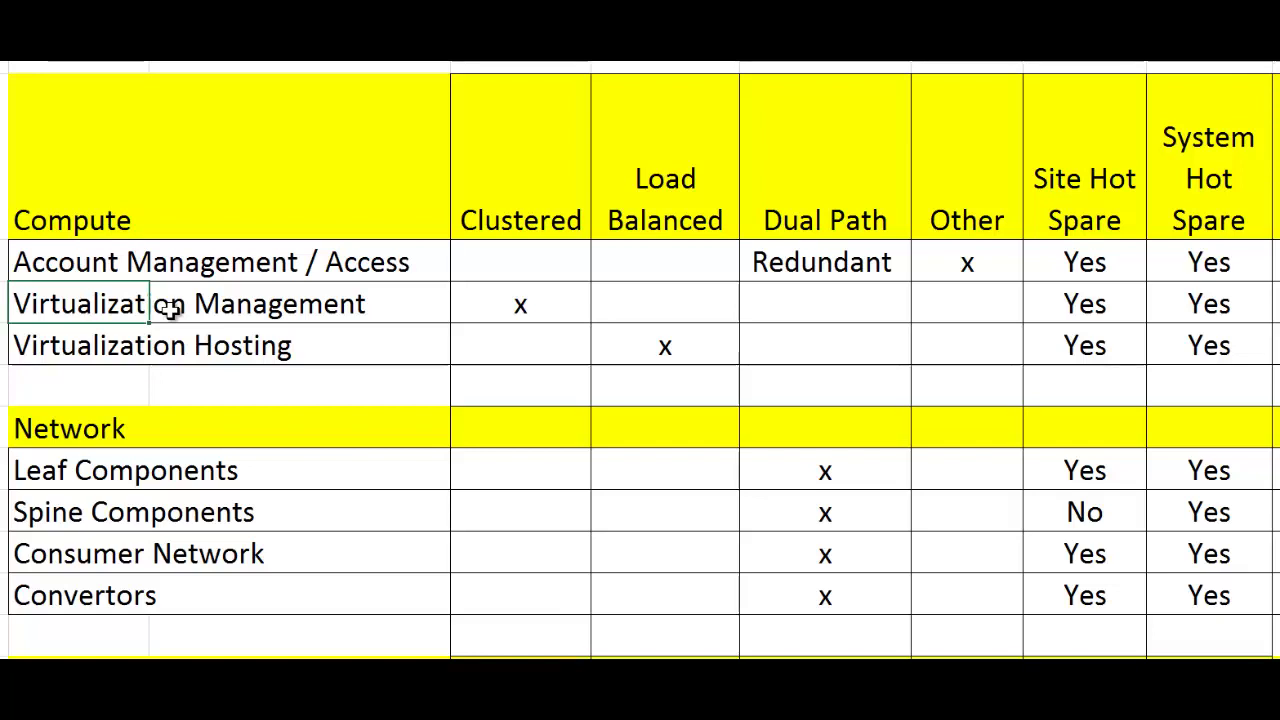
key("Right")
key("Right")
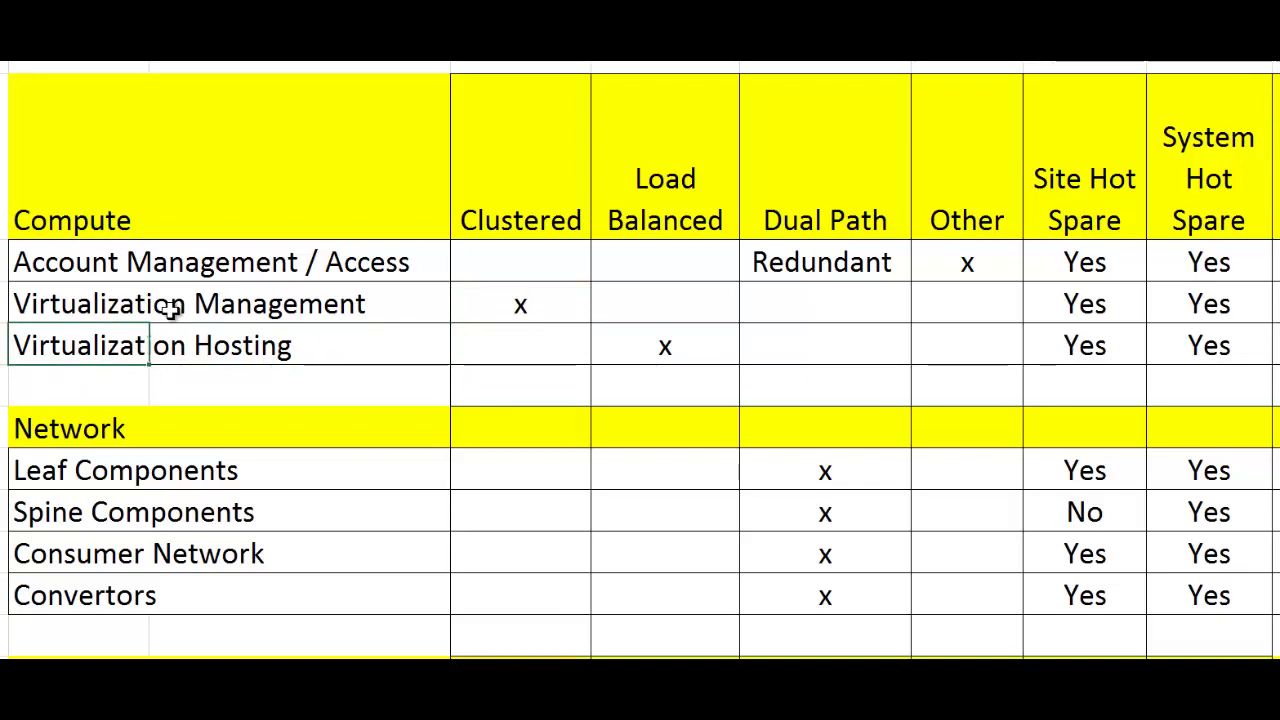
key("Right")
key("Right")
key("Right")
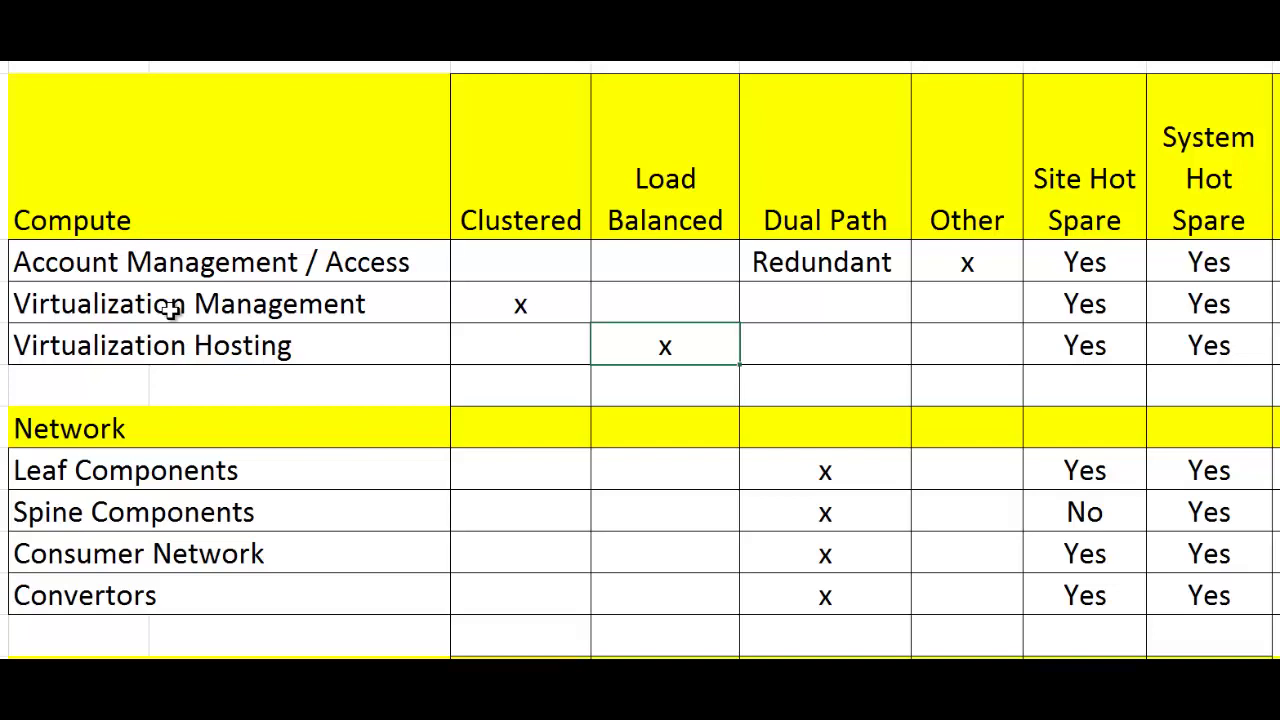
key("Right")
key("Right")
key("Left")
key("Left")
key("shift+Up")
key("shift+Left")
key("shift+Left")
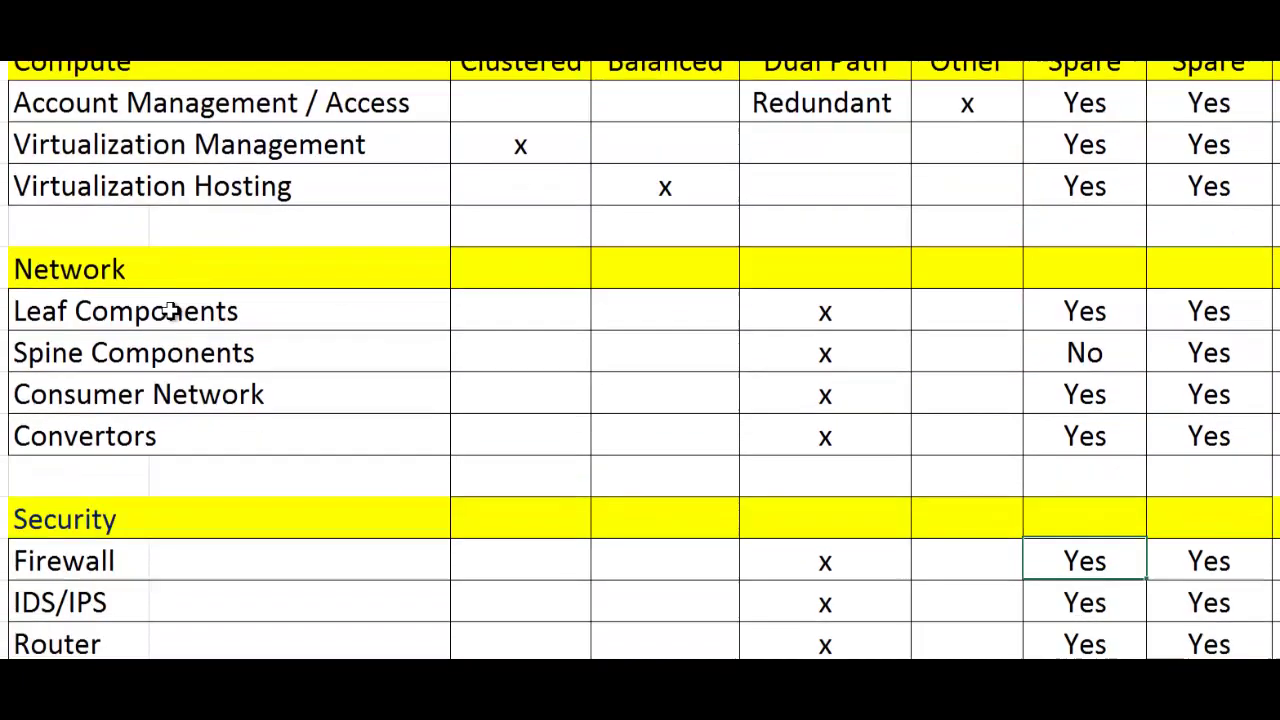
Select the Network component rows from Leaf Components to review them
key("Up")
key("Up")
key("Up")
key("Up")
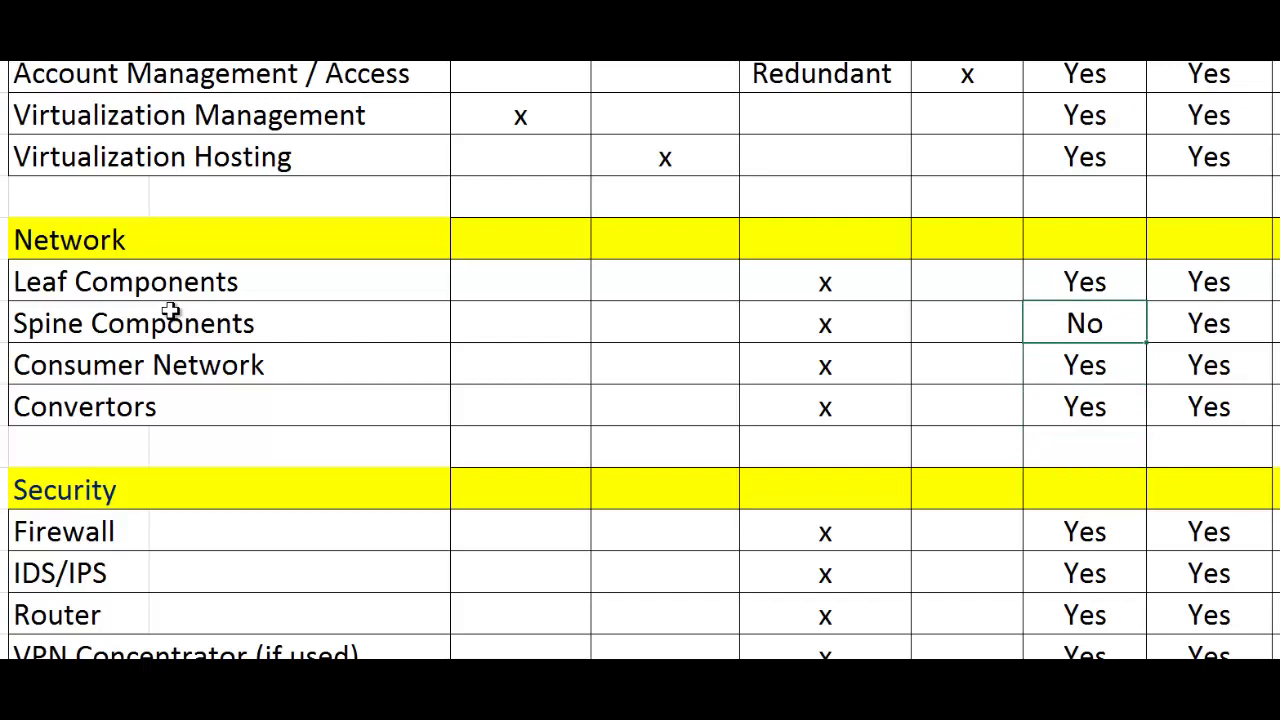
key("Up")
key("Left")
key("Left")
key("Left")
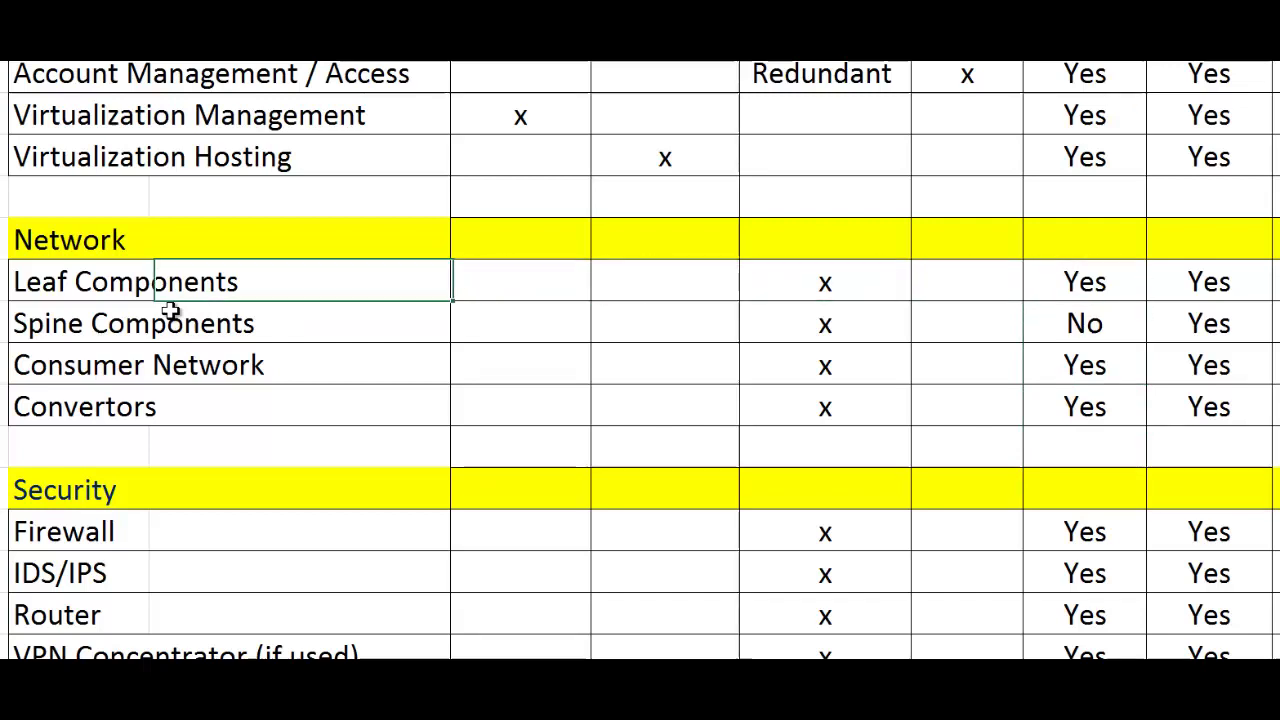
key("Left")
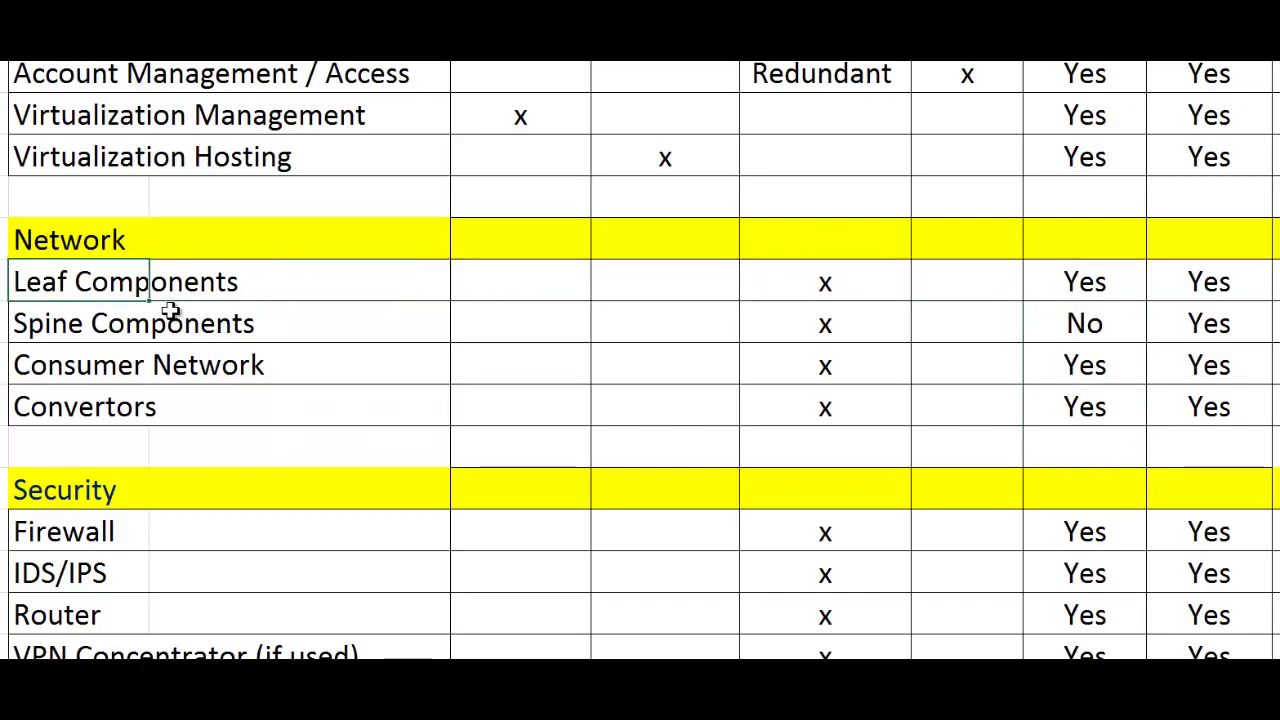
key("shift+Right")
key("shift+Right")
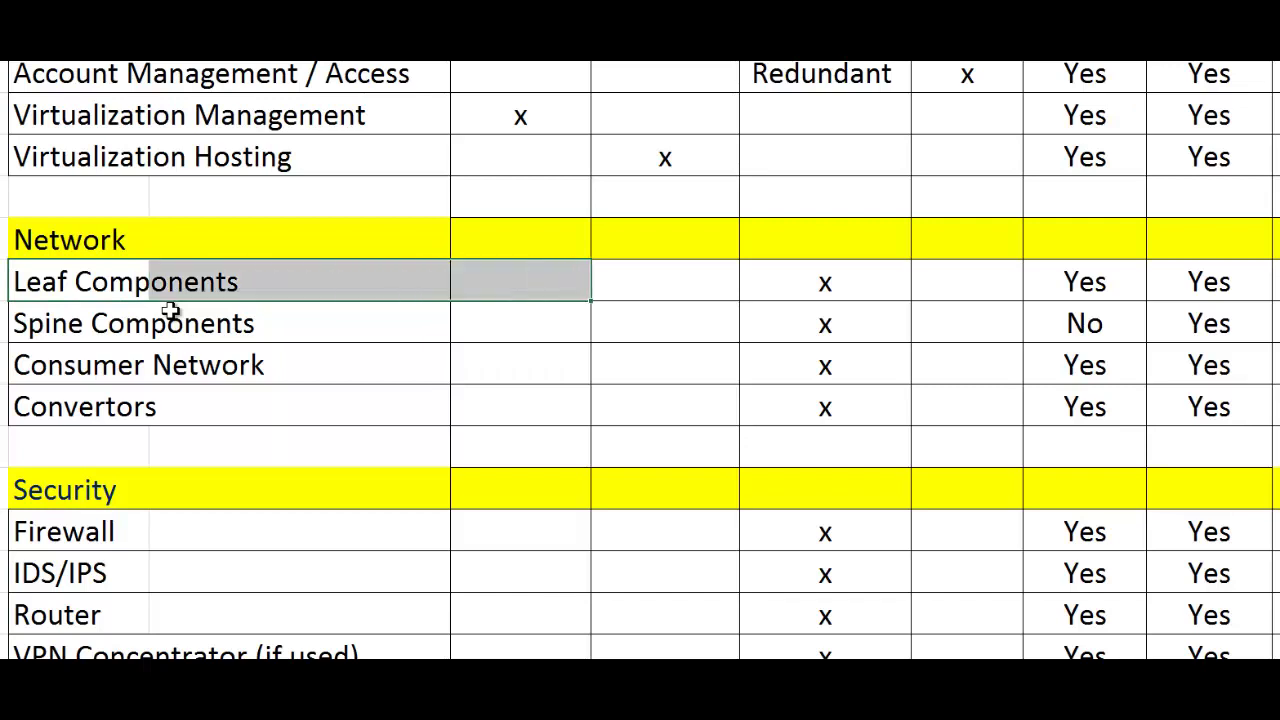
key("shift+Down")
key("shift+Down")
key("shift+Down")
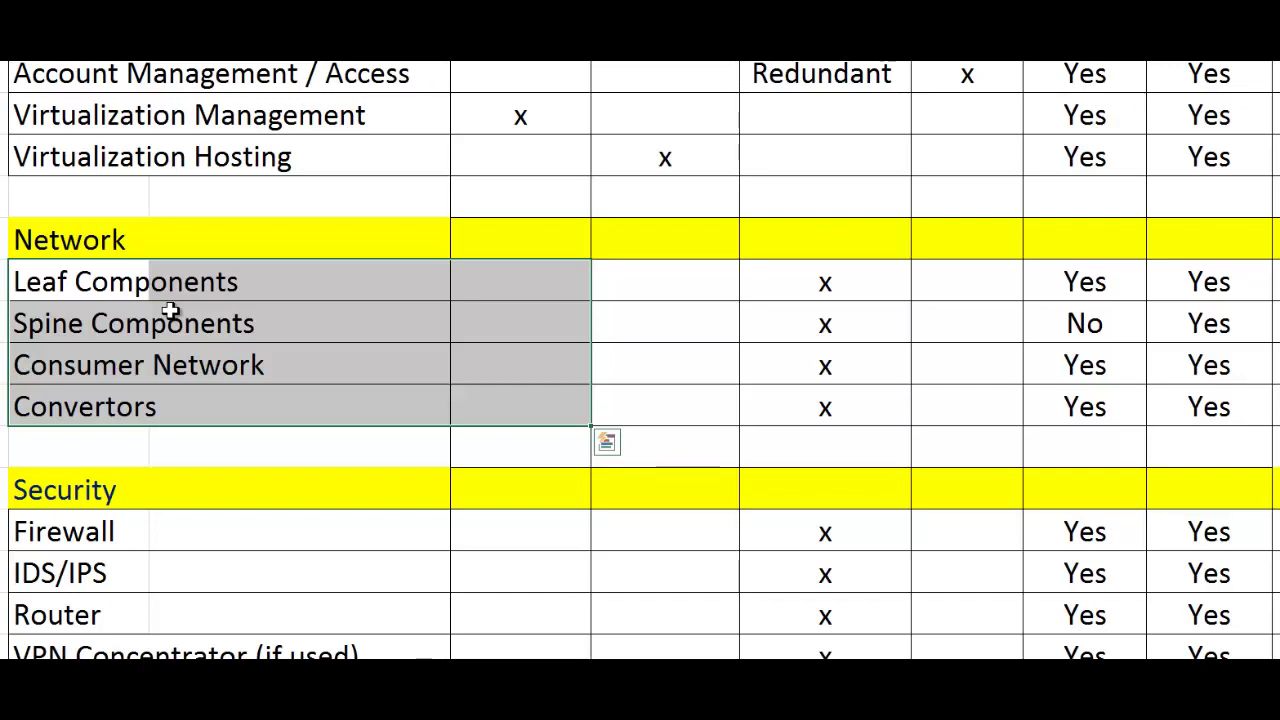
key("Right")
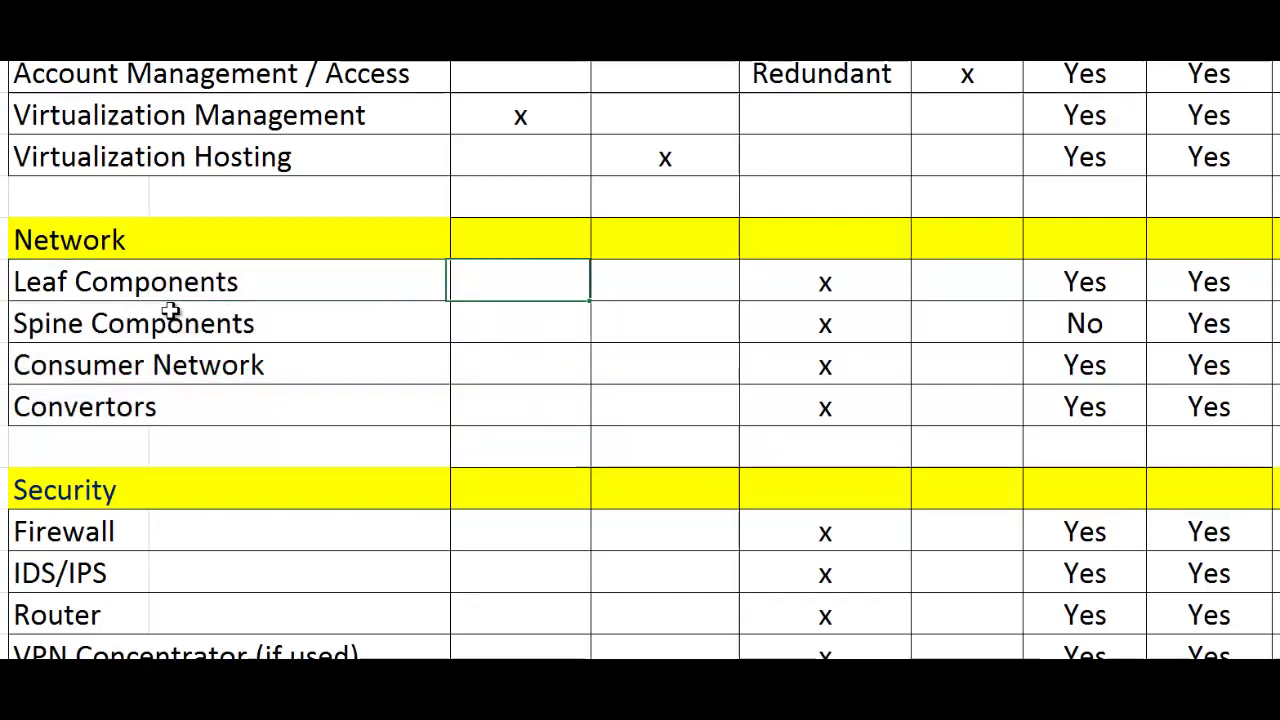
Change the Leaf Components site hot spare from Yes to No
key("Right")
key("Right")
key("Right")
key("Right")
key("Down")
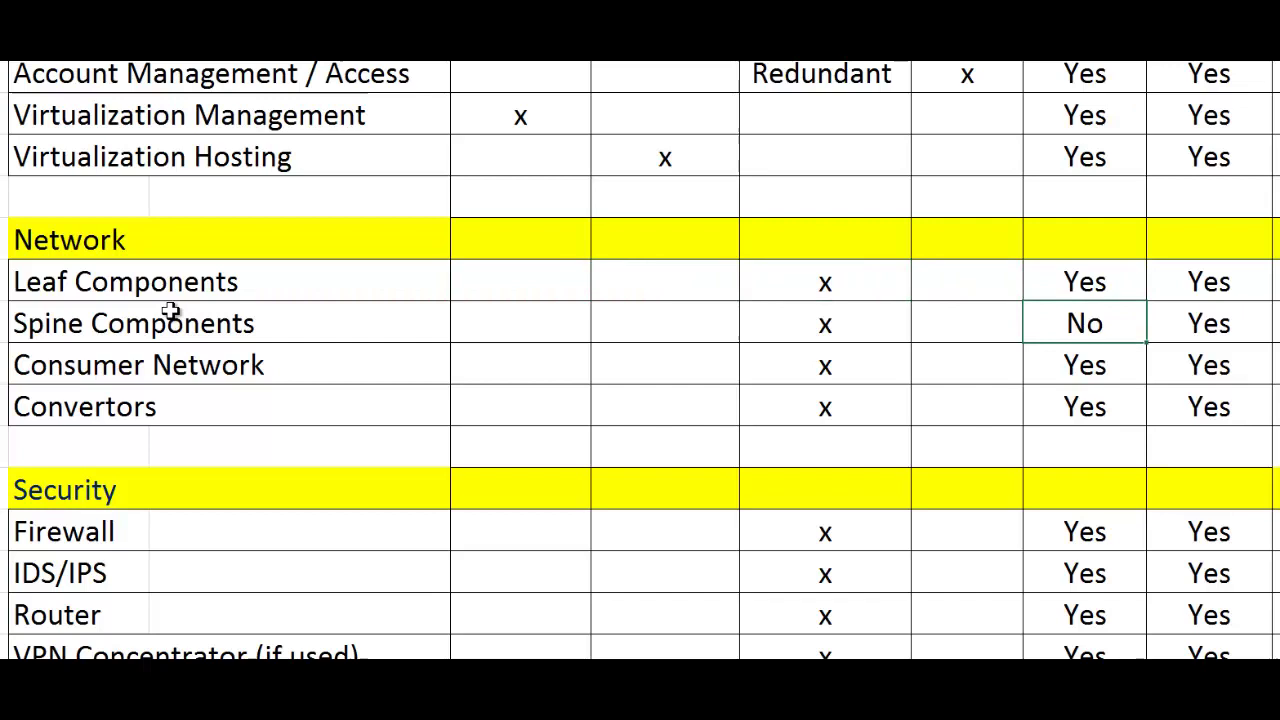
key("Up")
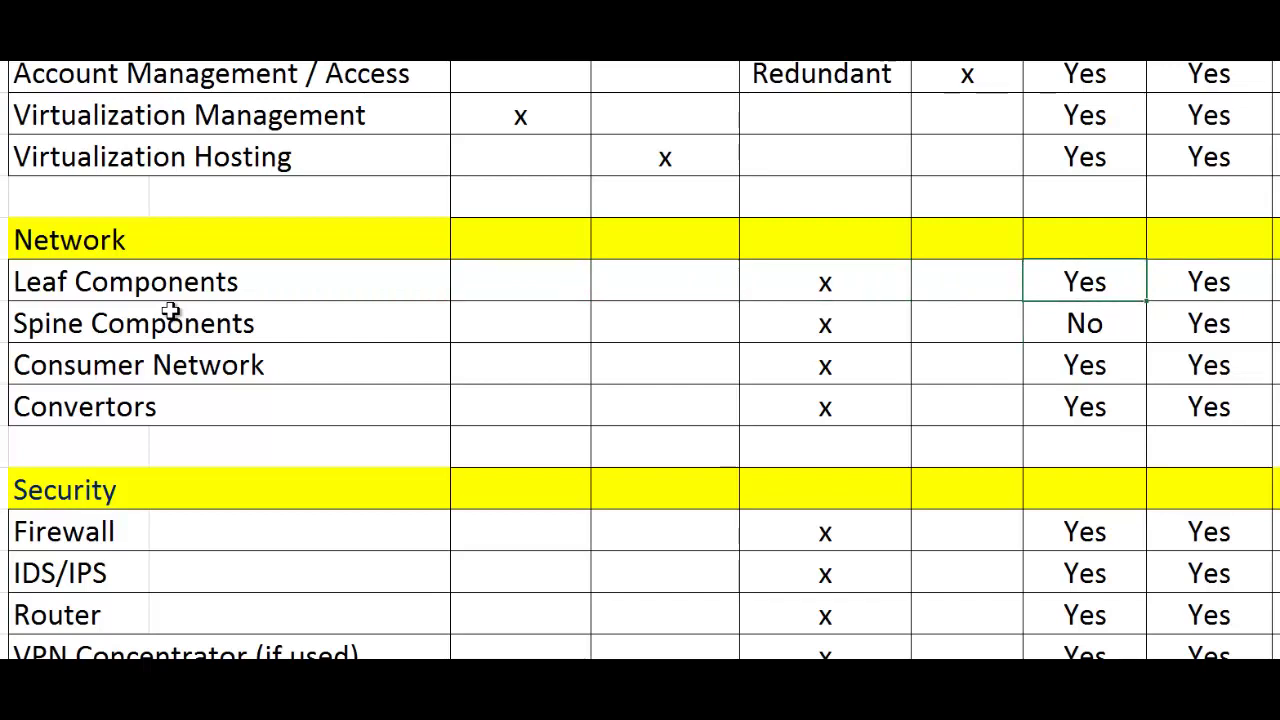
type("No")
key("Return")
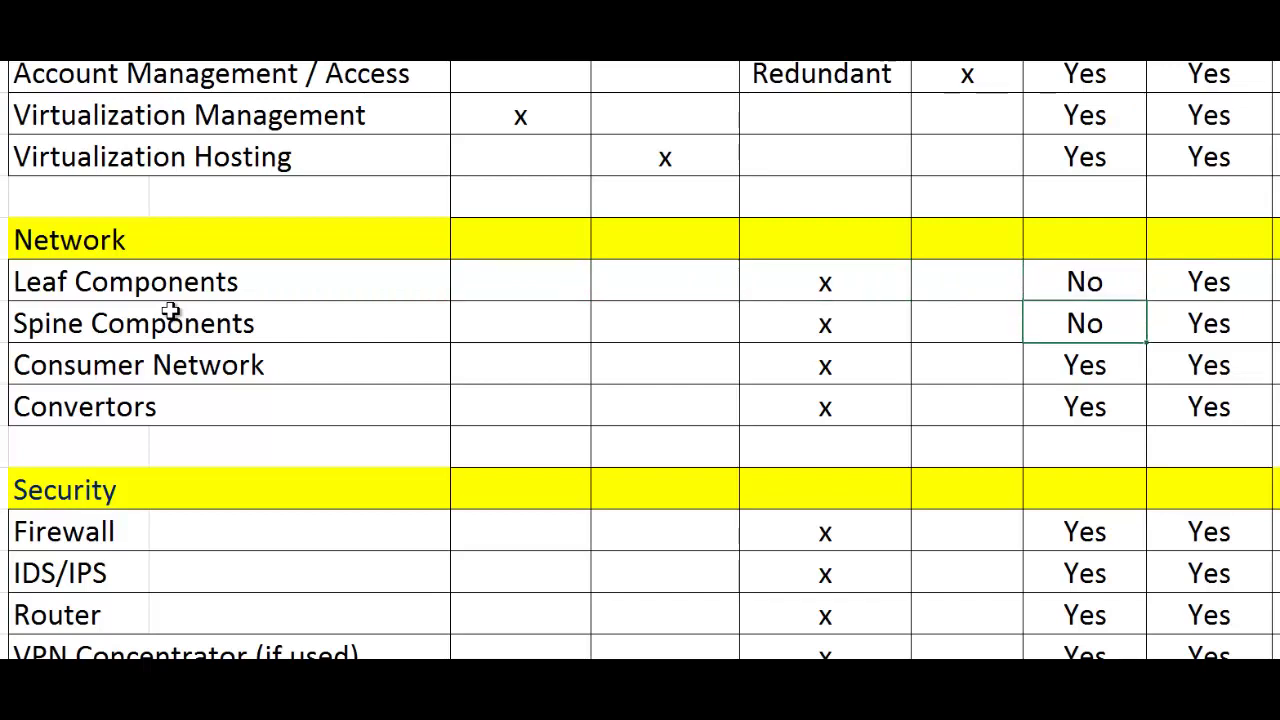
Check the Spine Components system hot spare, then move down past Consumer Network and Convertors into Storage
key("Right")
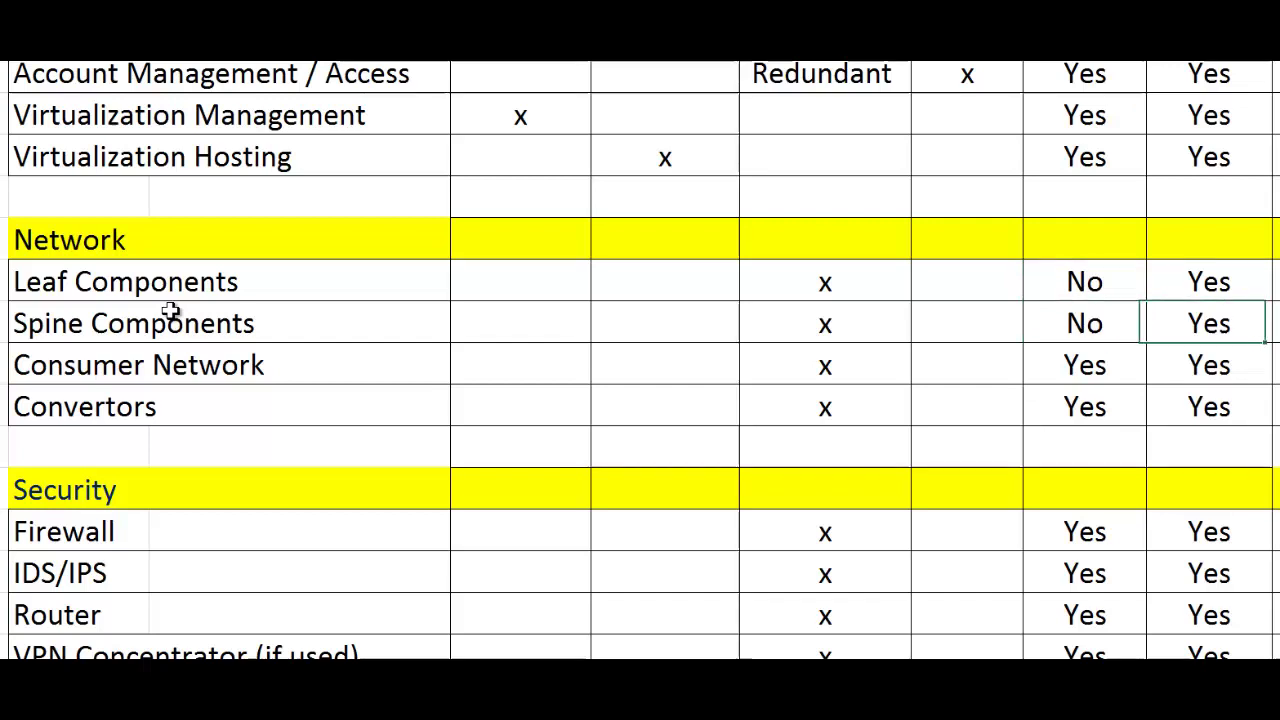
key("Left")
key("Left")
key("Left")
key("Left")
key("Left")
key("Left")
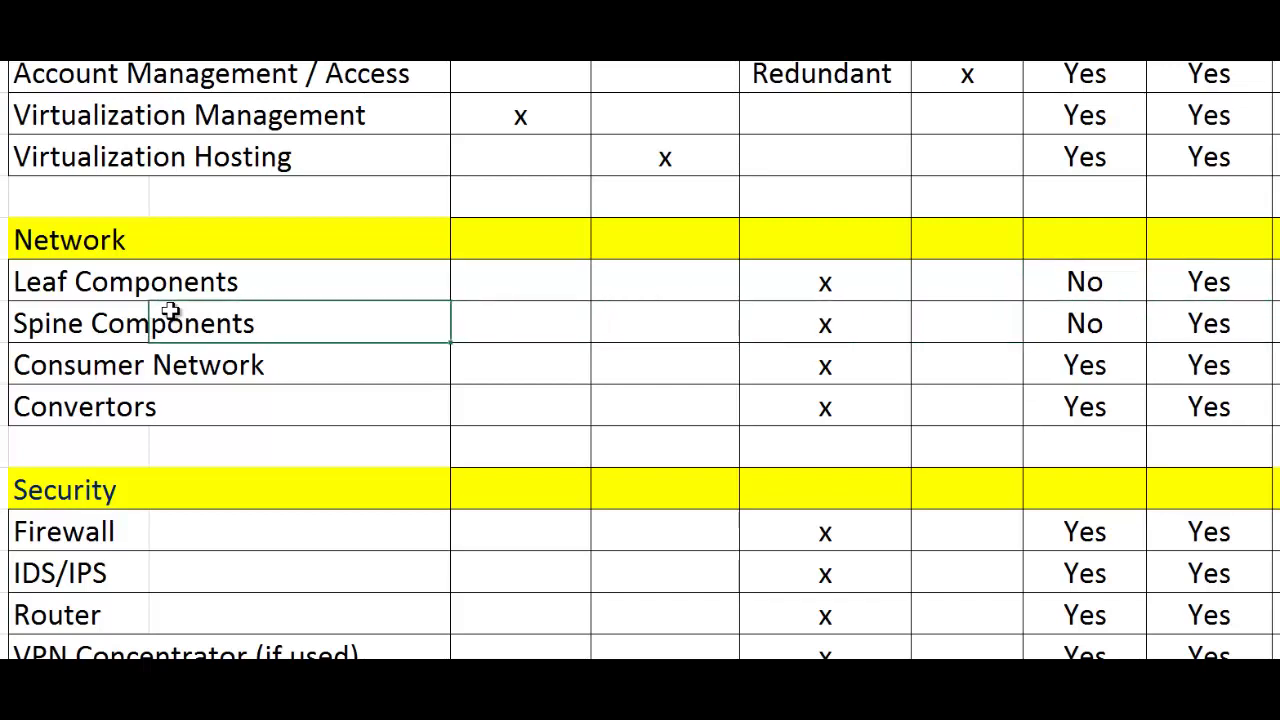
key("Down")
key("Left")
key("Down")
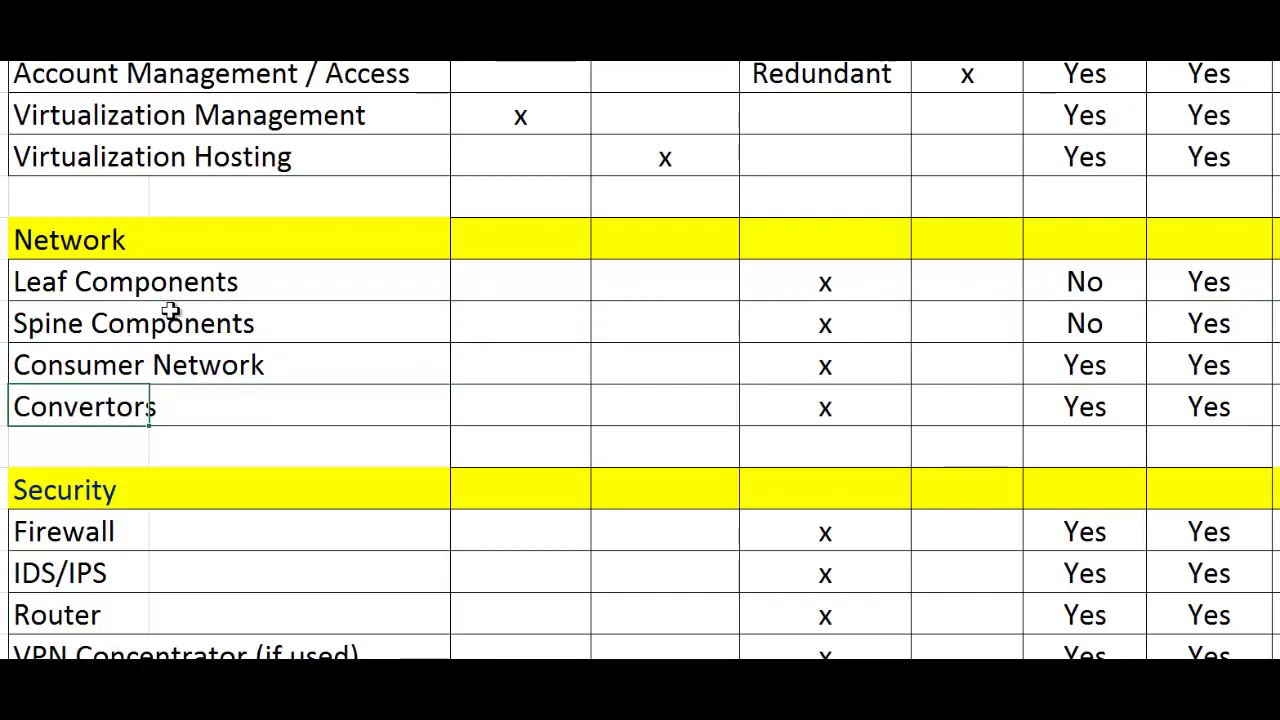
key("Down")
key("Down")
key("Down")
key("Down")
key("Down")
key("Down")
key("Down")
key("Down")
key("Down")
key("Down")
key("Down")
key("Down")
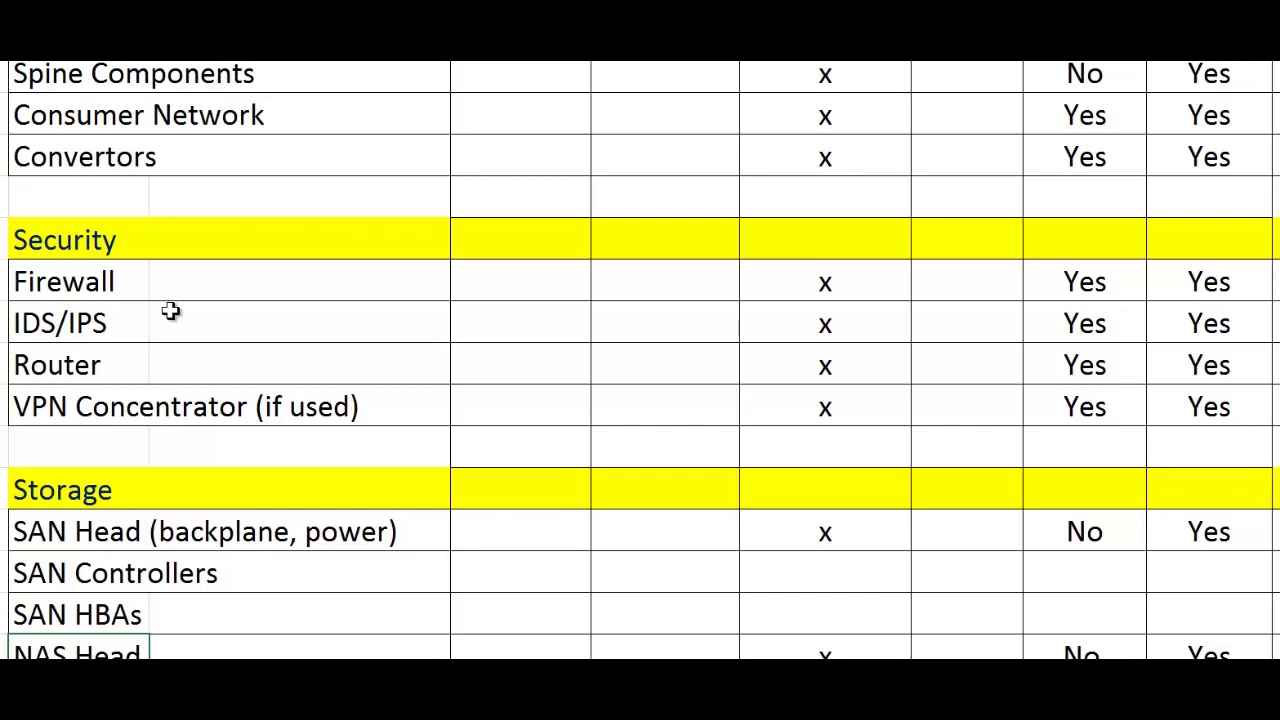
key("Up")
key("Up")
key("Up")
key("Up")
key("Up")
key("Up")
key("Up")
key("Up")
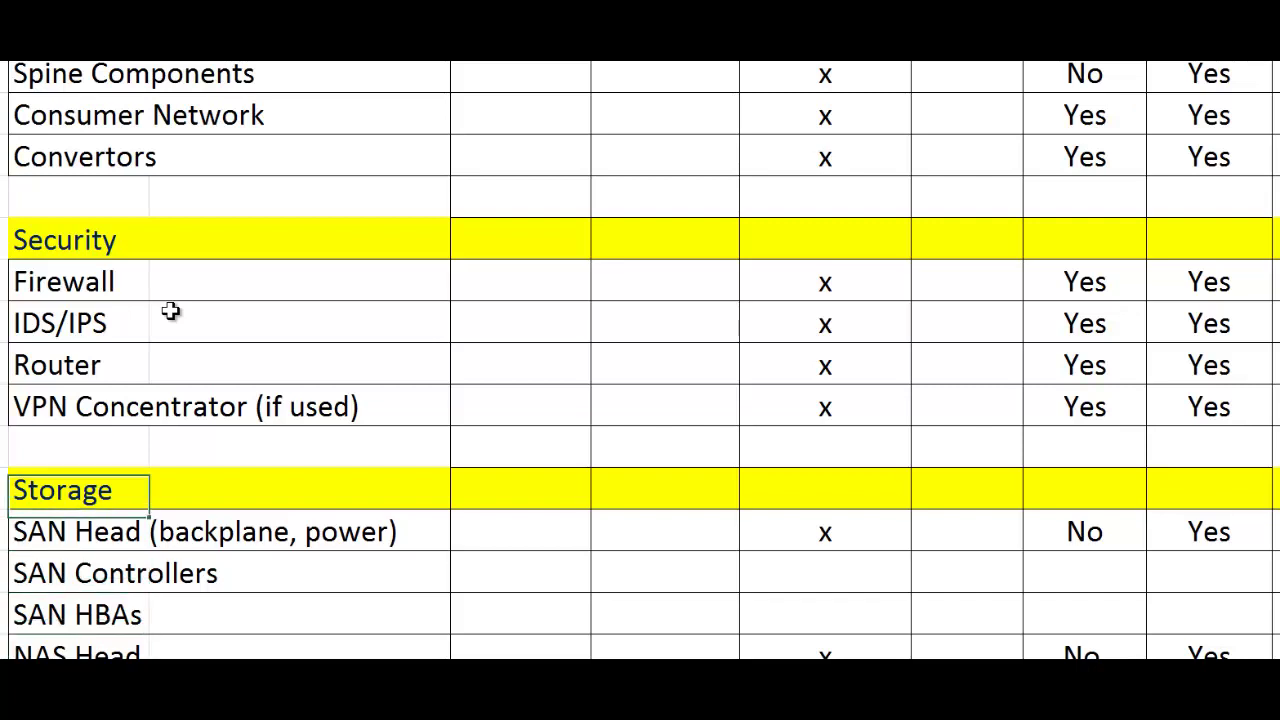
key("Down")
key("Down")
key("Down")
key("Down")
key("Down")
key("Down")
key("Down")
key("Down")
key("Down")
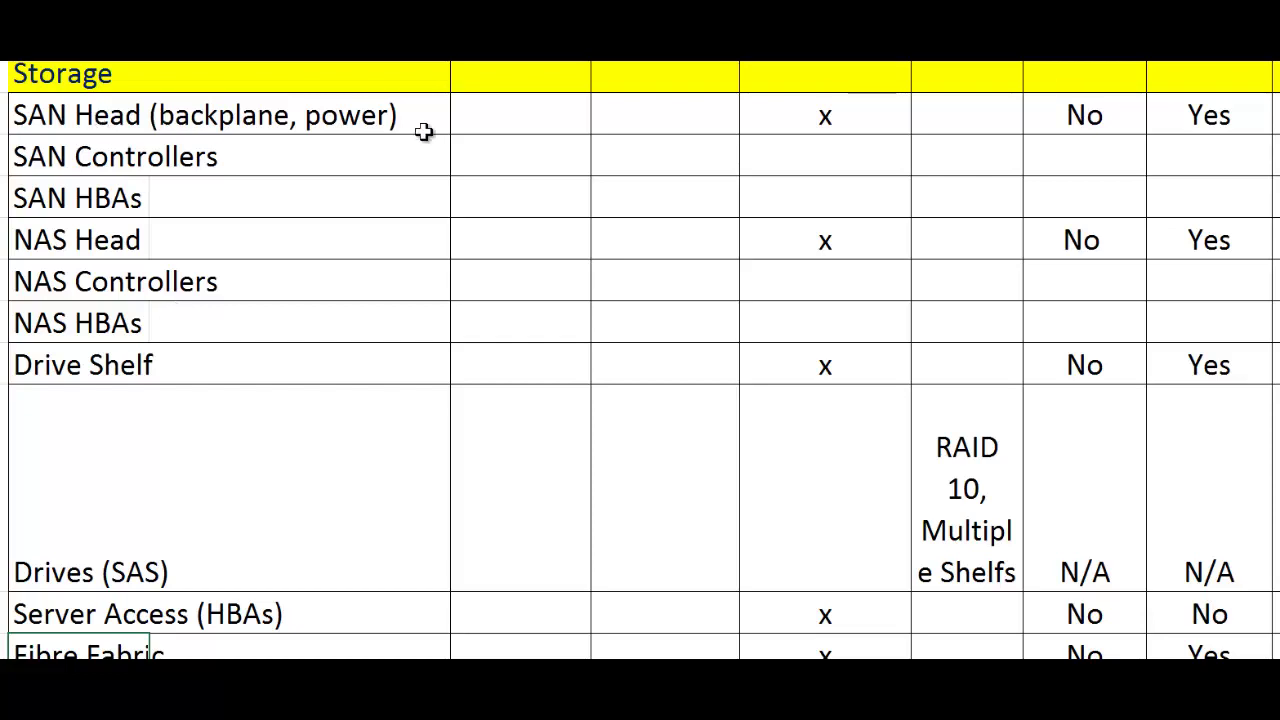
key("Up")
key("Up")
key("Up")
key("Up")
key("Up")
key("Right")
key("Right")
left_click(828, 158)
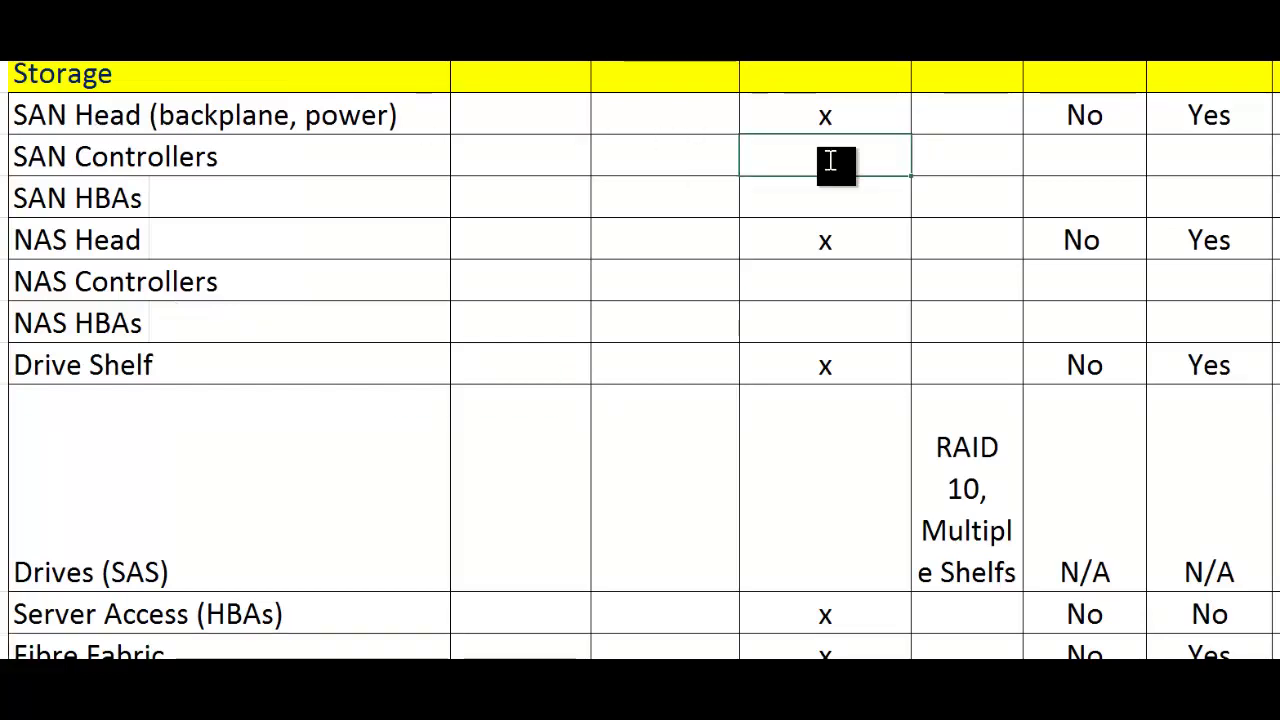
key("Down")
type("x")
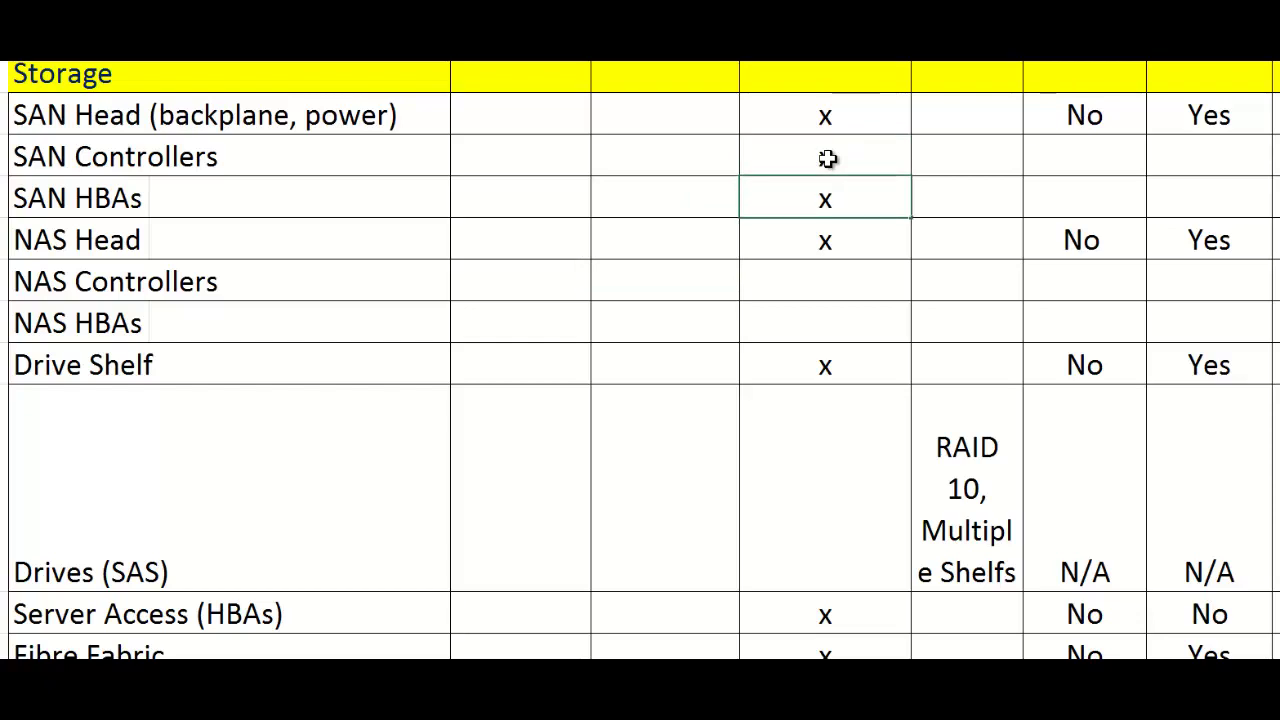
key("Down")
key("Down")
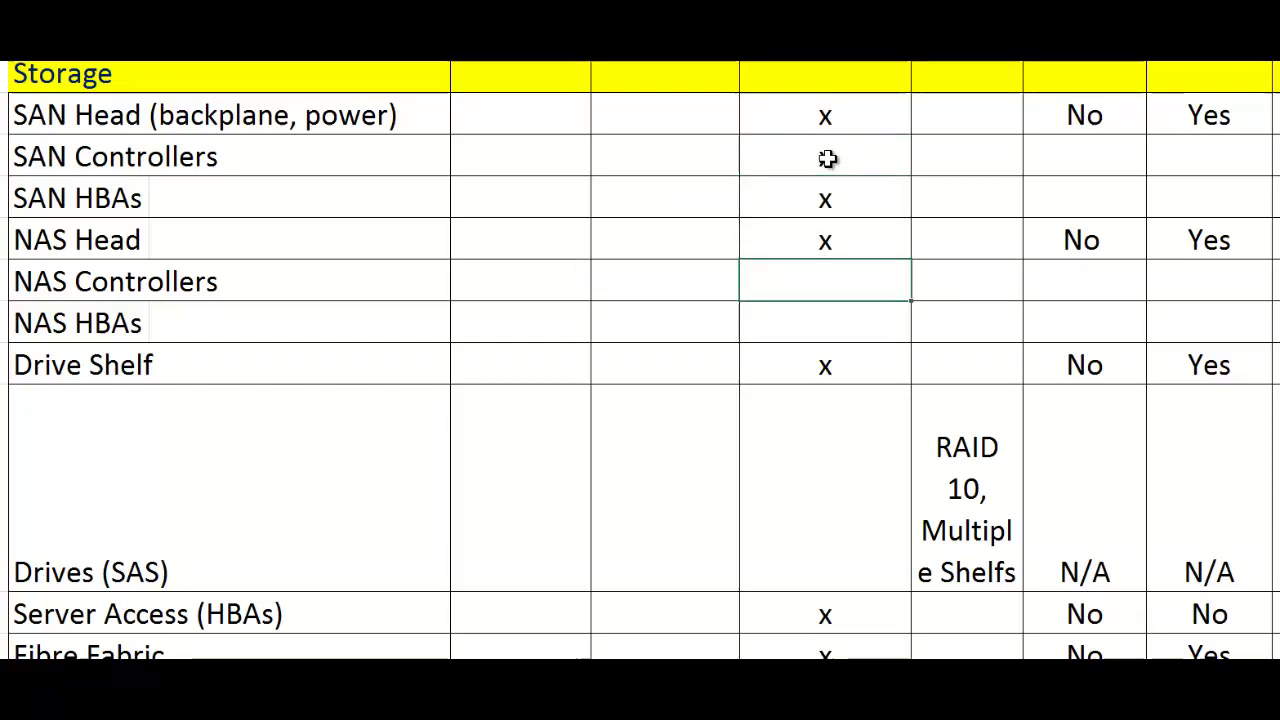
type("x")
key("Down")
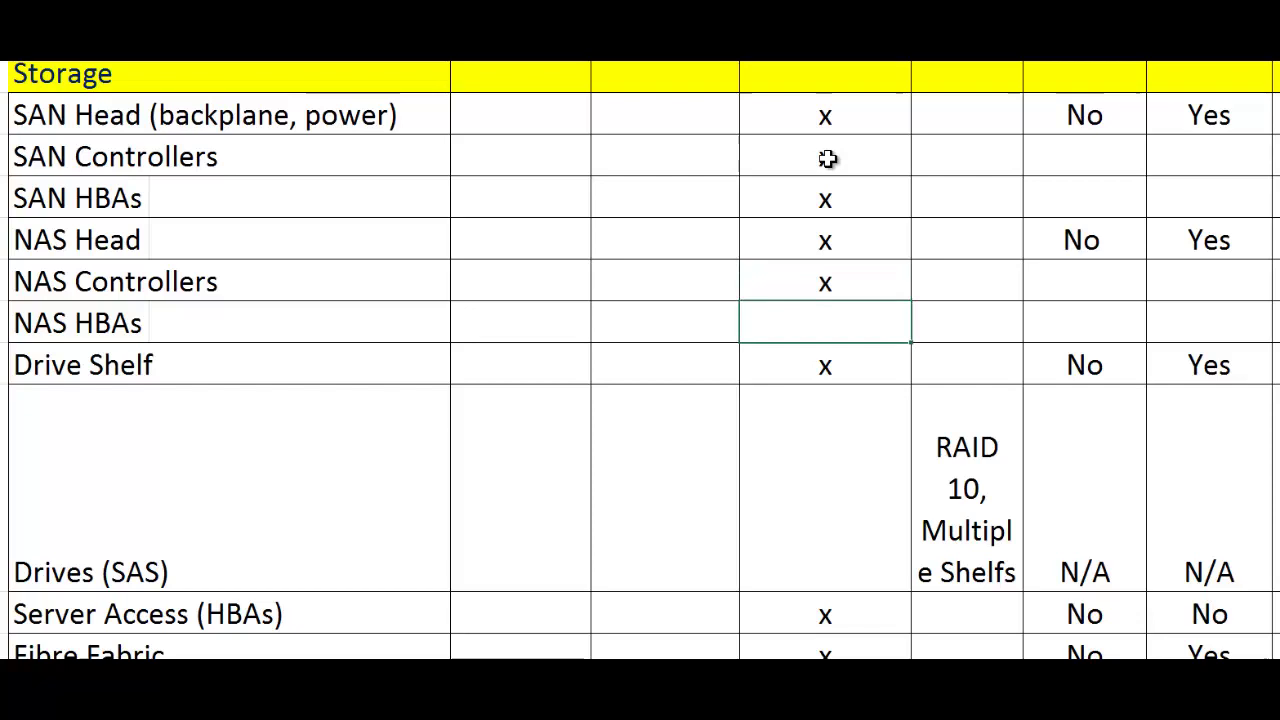
type("x")
key("Down")
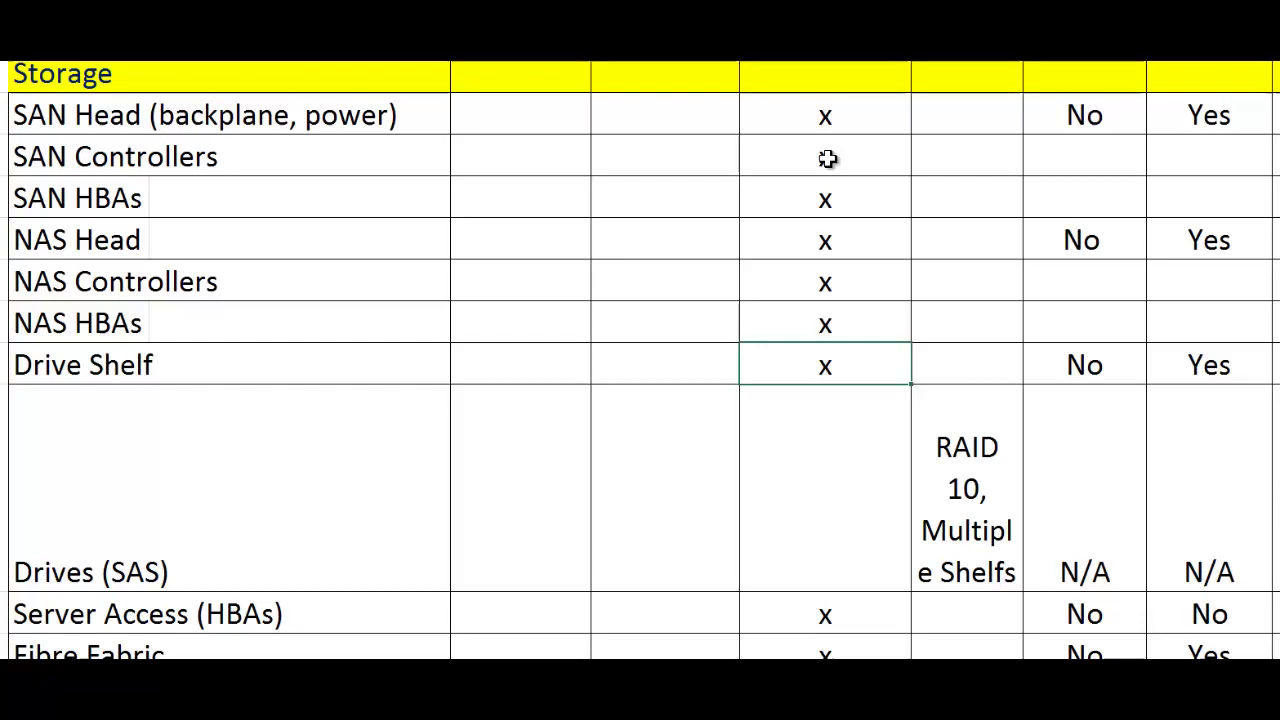
key("Down")
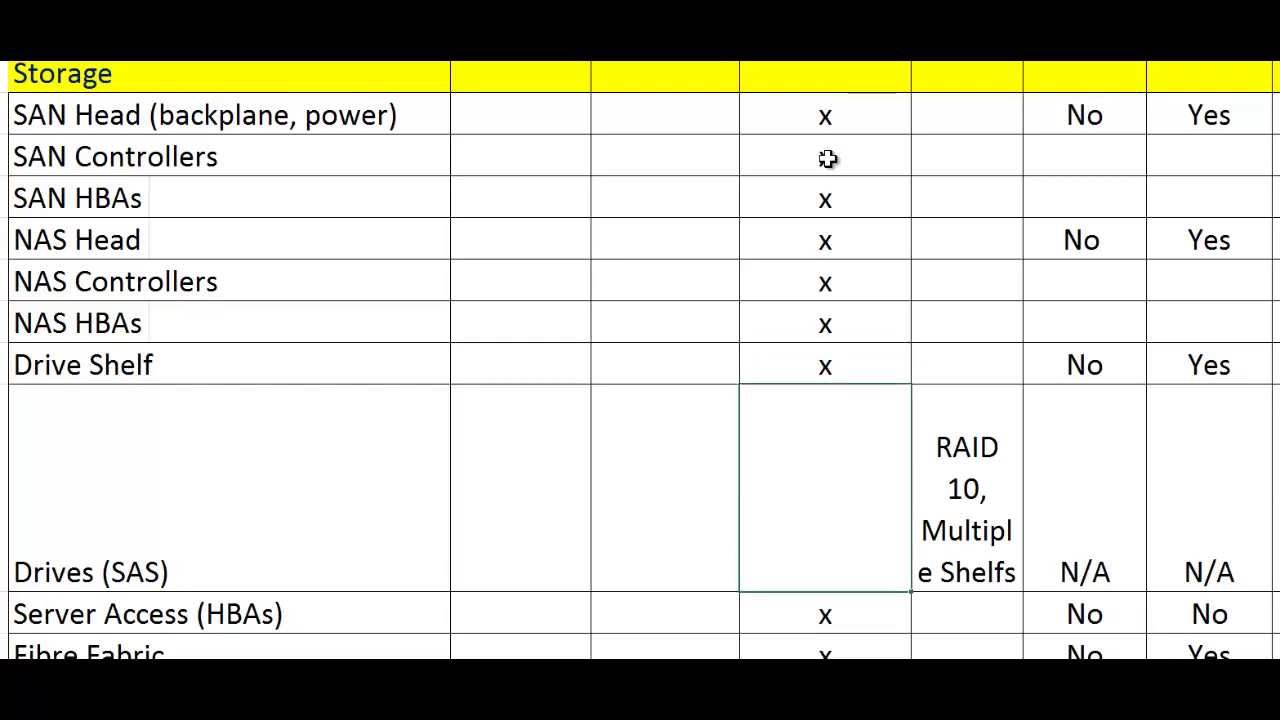
type("x")
key("Return")
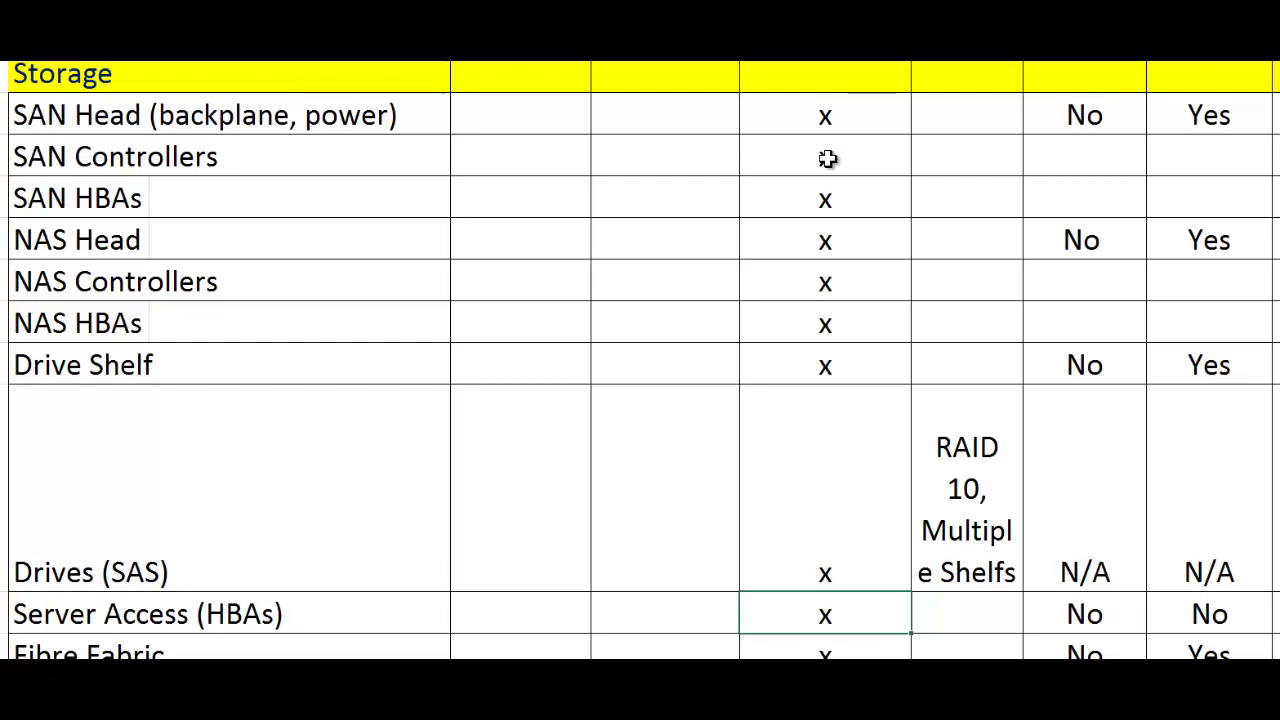
key("Up")
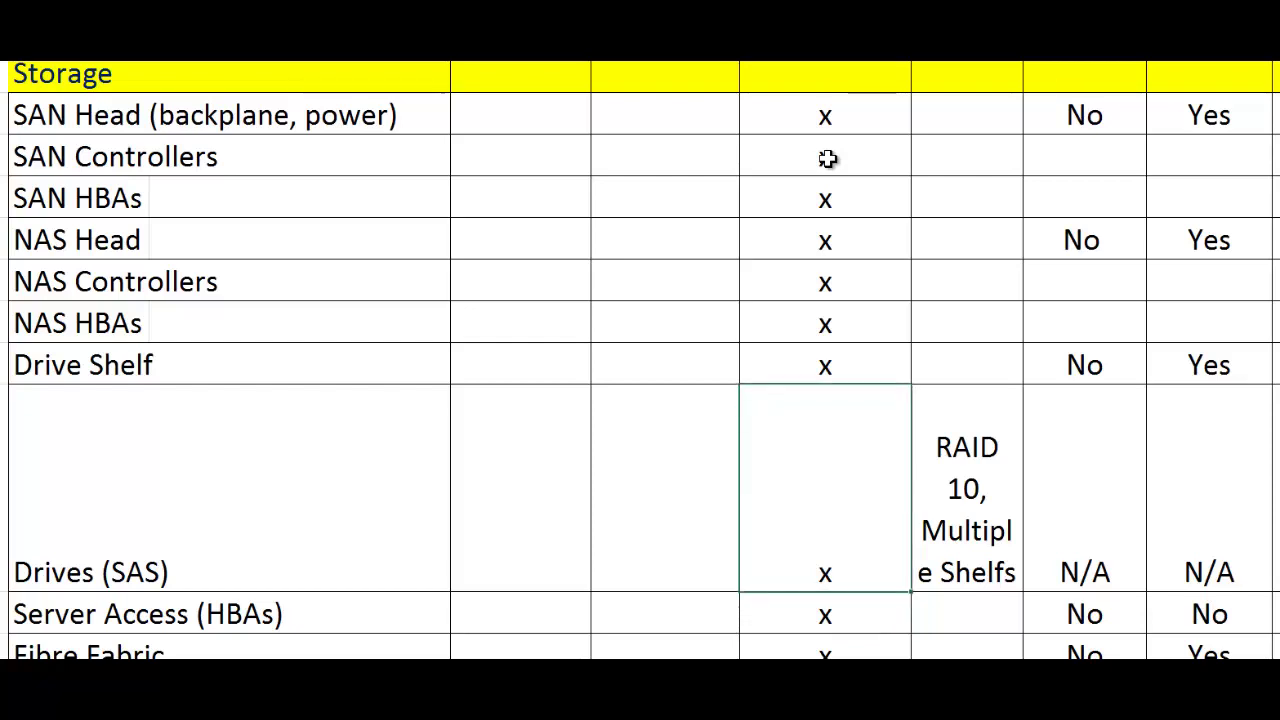
key("Down")
key("Down")
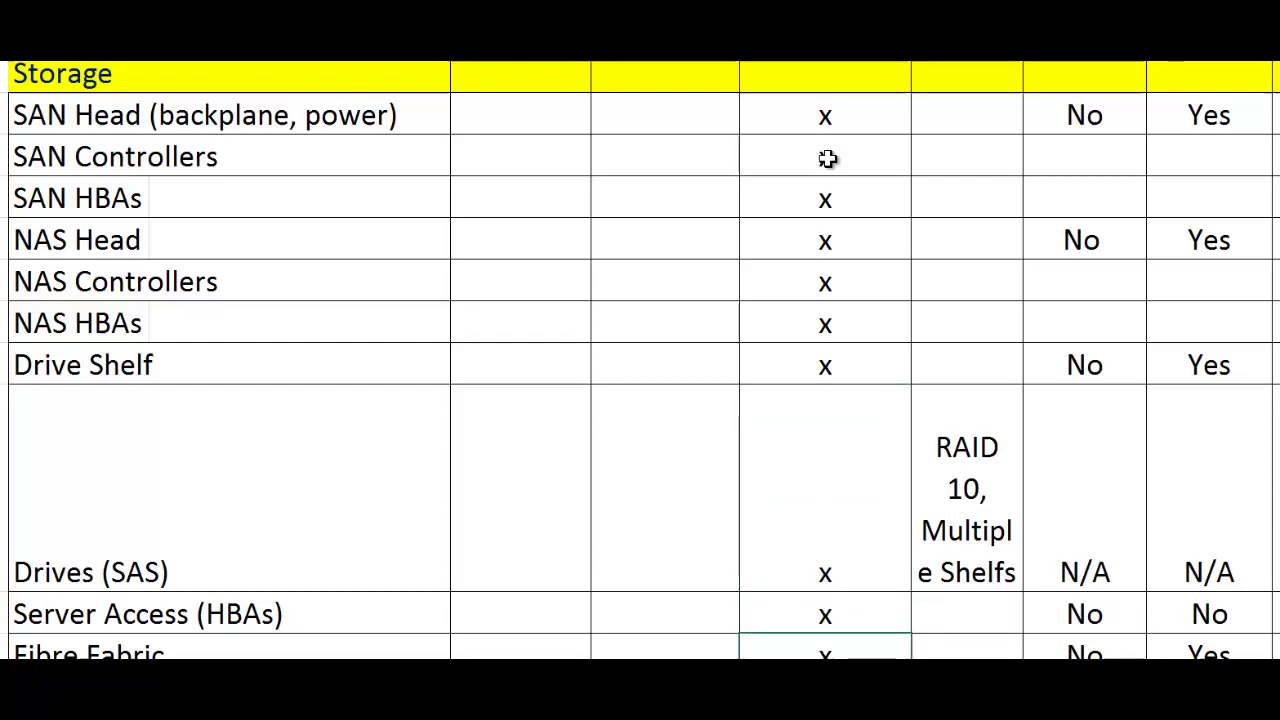
key("Up")
key("Up")
key("Right")
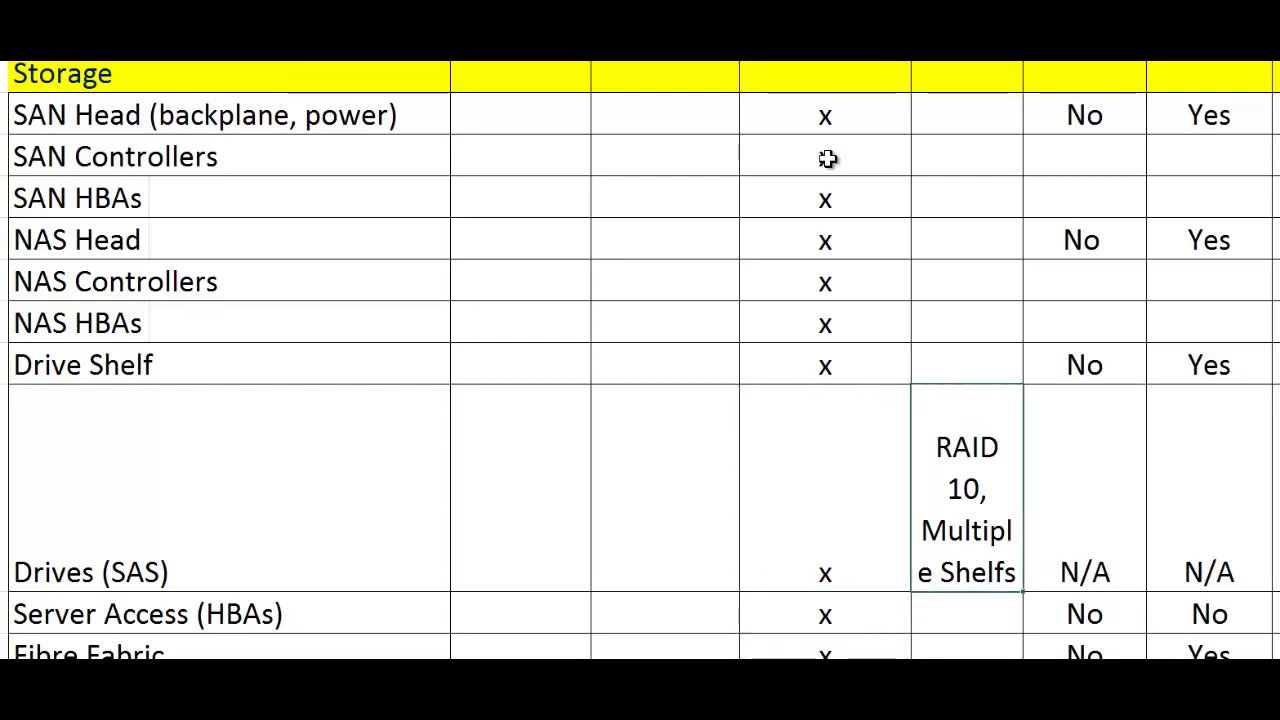
key("Left")
key("Down")
key("Down")
key("Down")
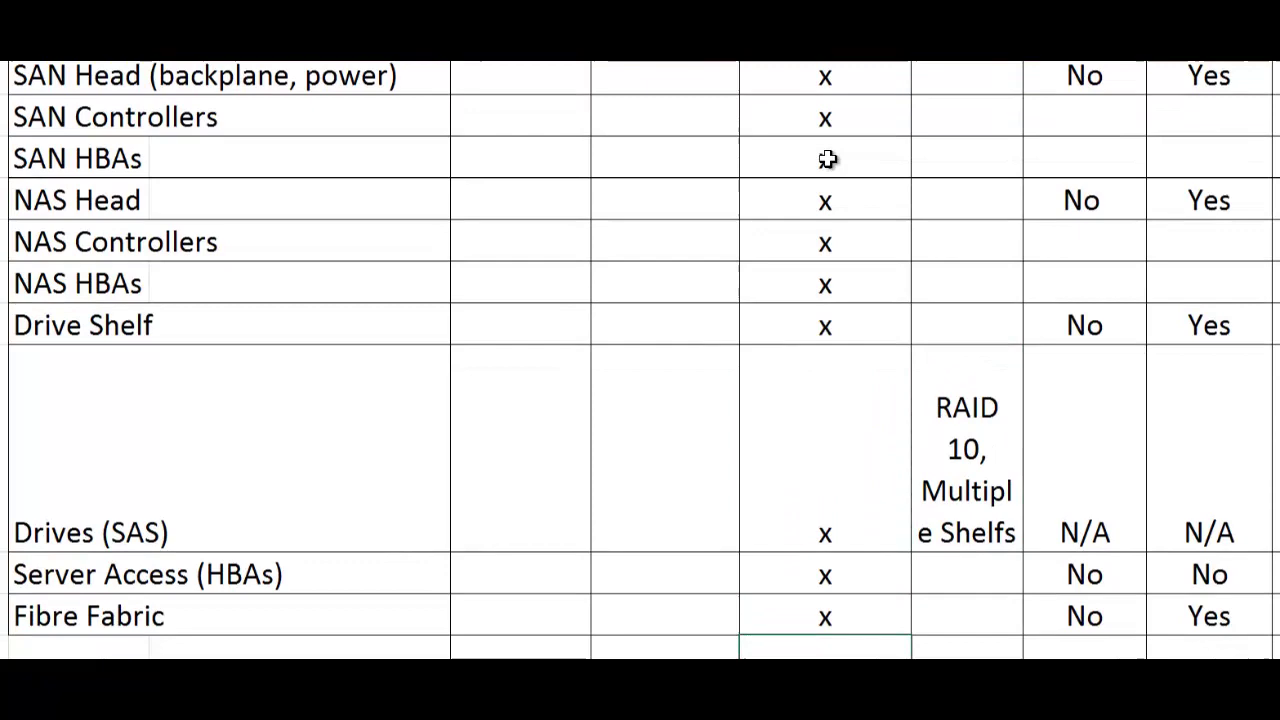
key("Down")
key("Down")
key("Down")
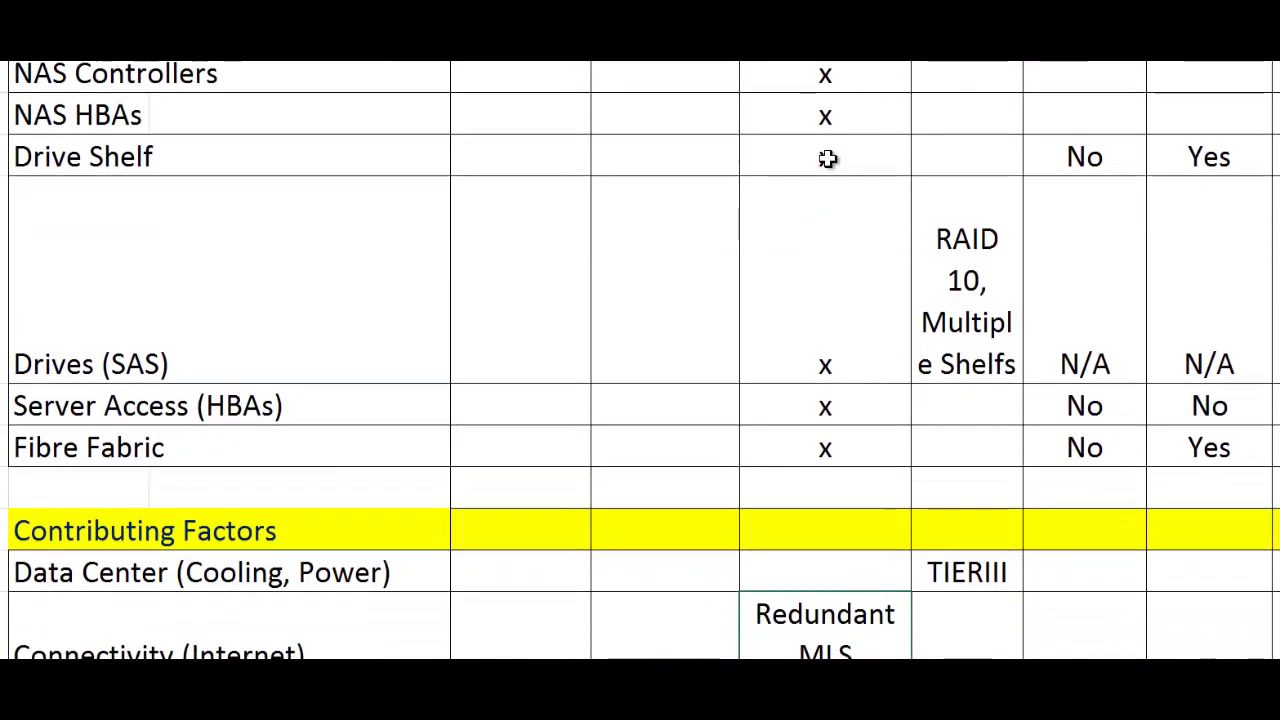
key("Up")
key("Up")
key("Up")
key("Up")
key("Up")
key("Up")
key("Down")
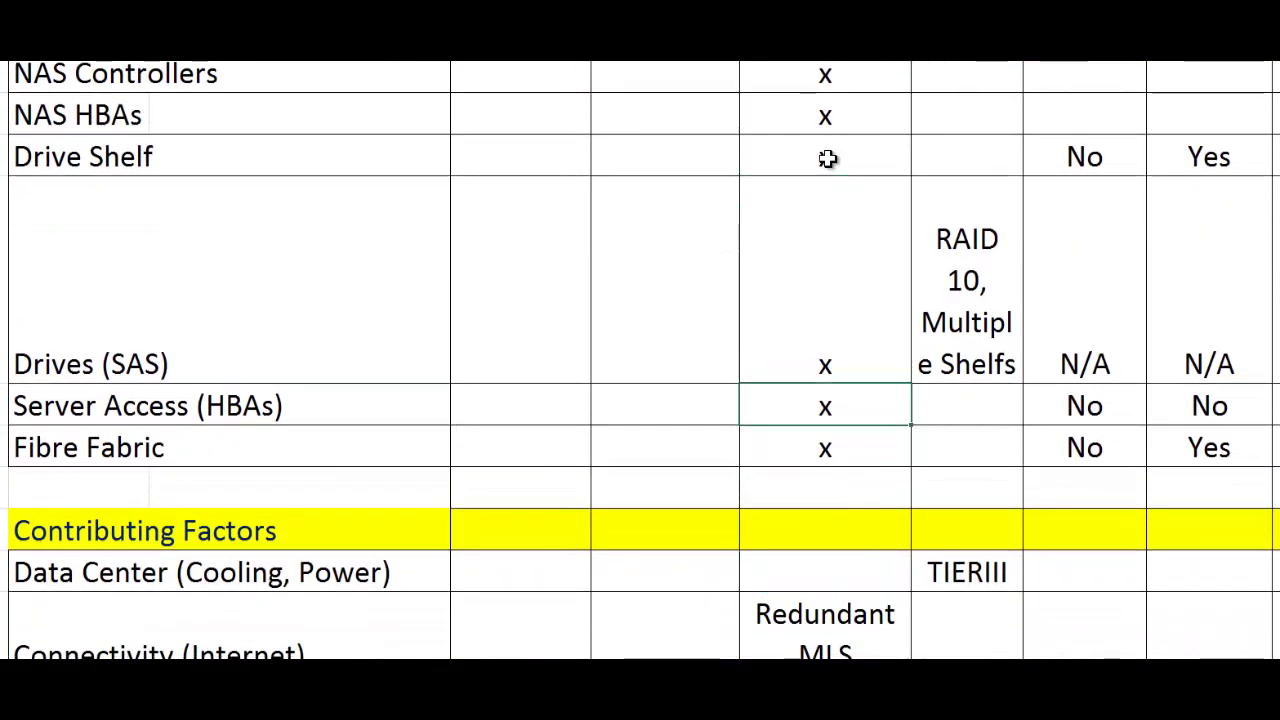
key("Down")
key("Down")
key("Up")
key("Up")
key("Up")
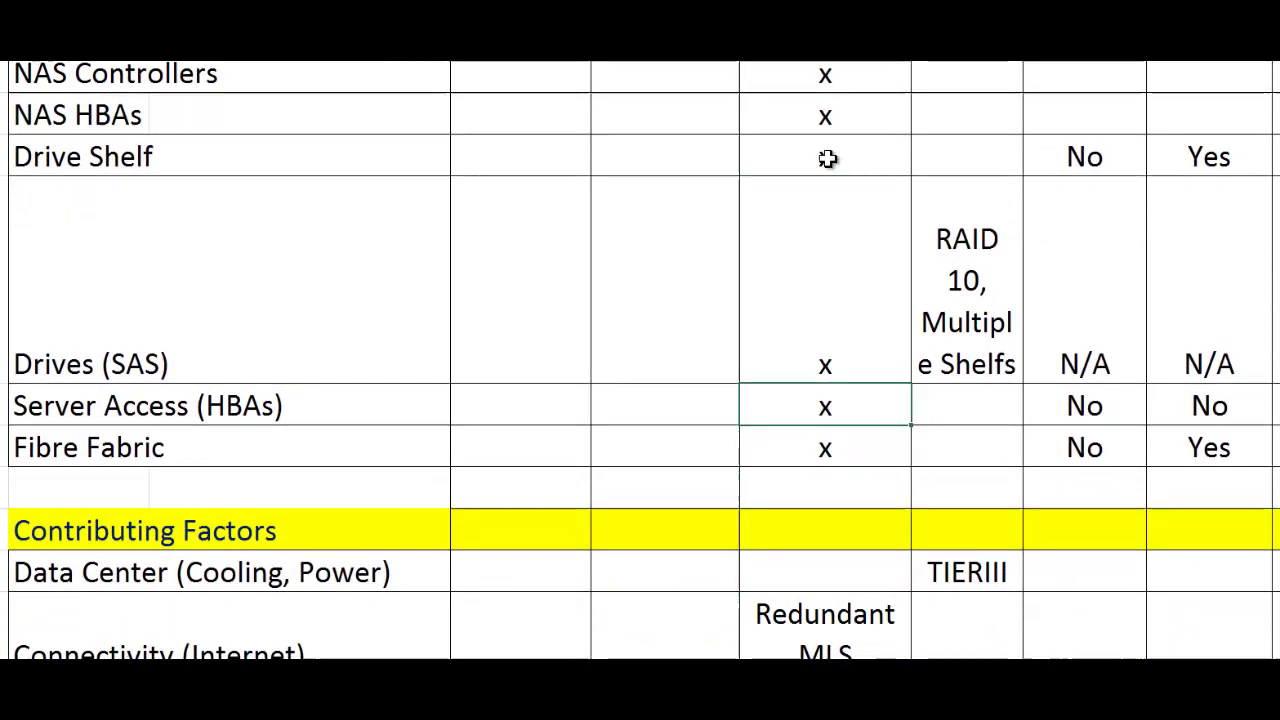
key("Down")
key("Down")
key("Down")
key("Down")
key("Down")
key("Down")
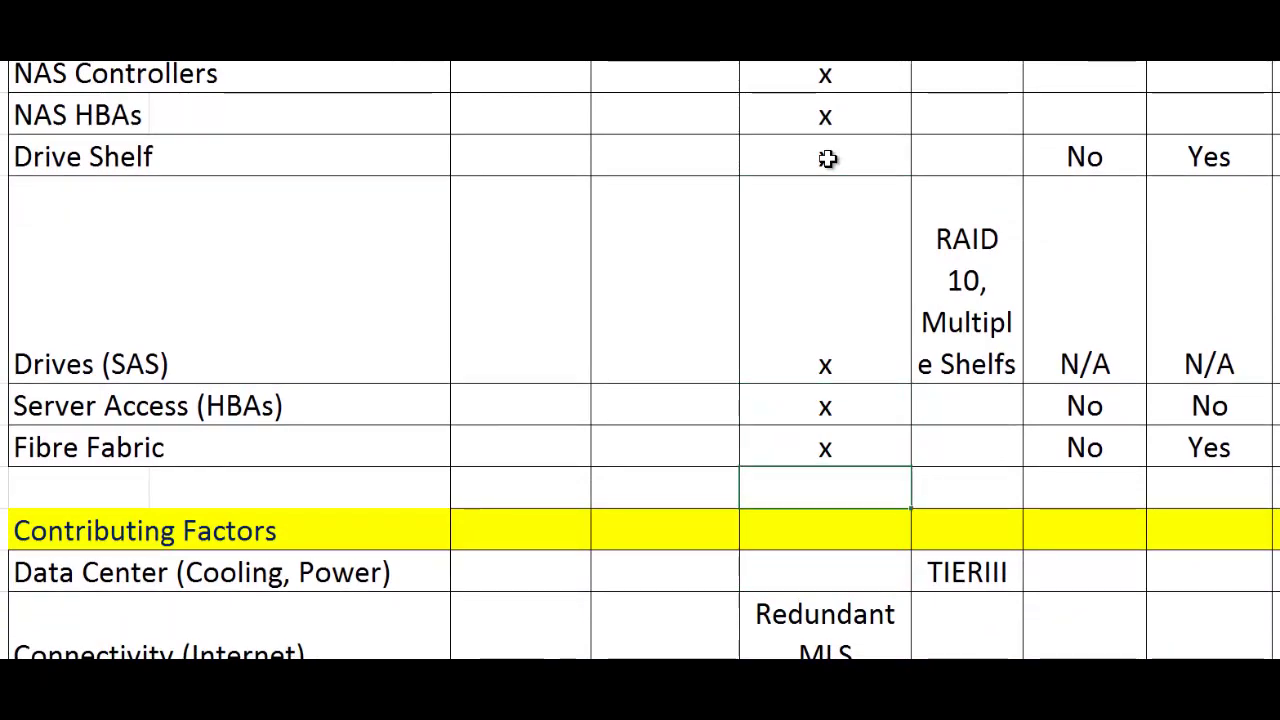
key("Down")
key("Down")
key("Up")
key("Up")
key("Up")
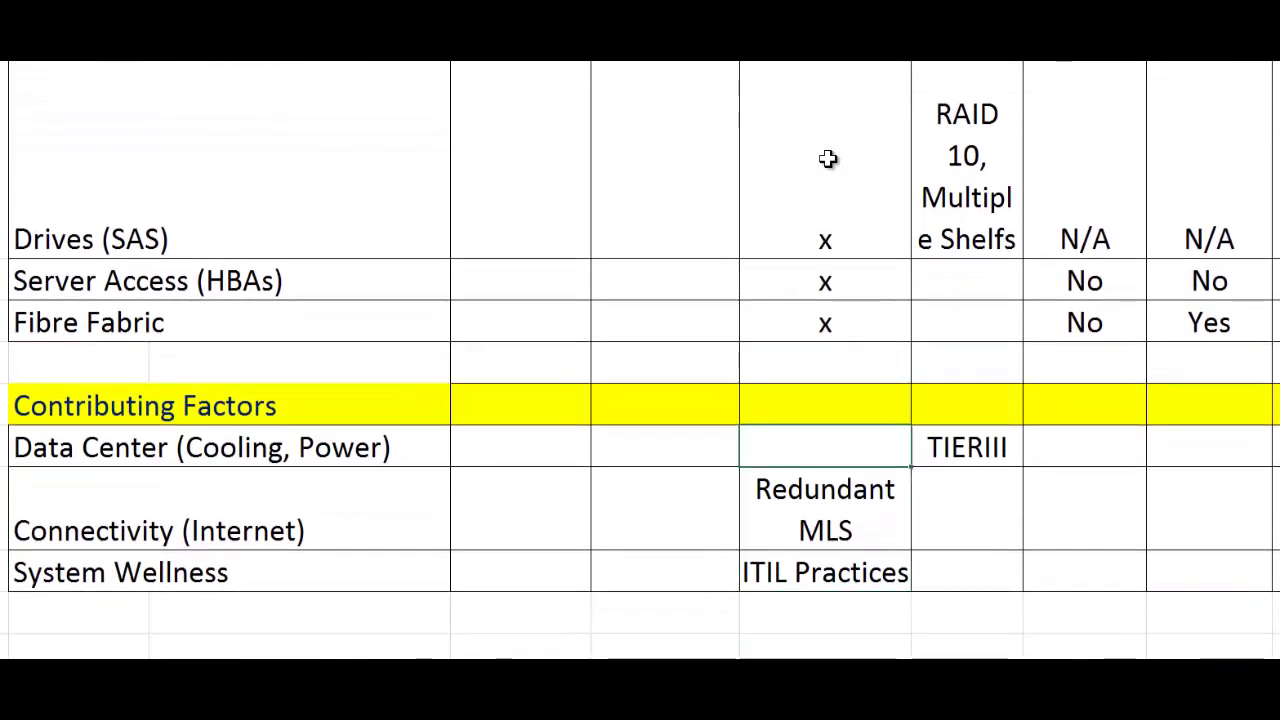
key("Down")
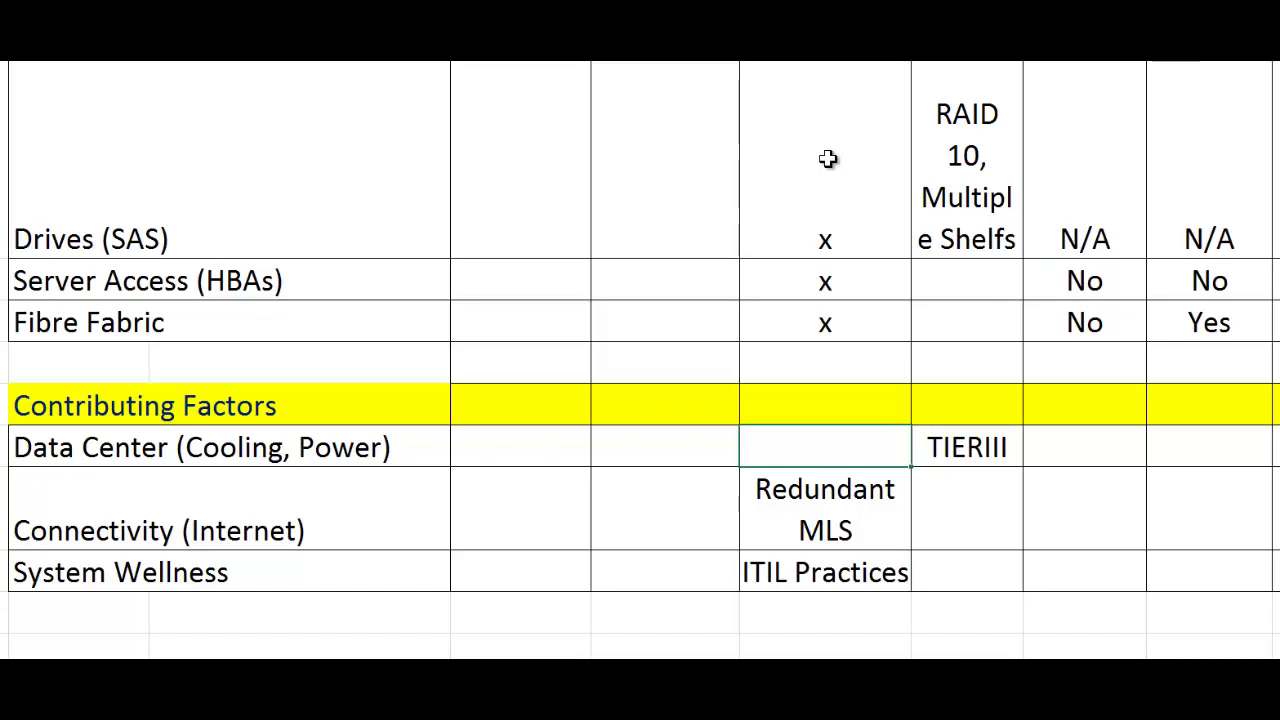
key("Up")
key("Up")
key("Up")
key("Up")
key("Up")
key("Up")
key("Up")
key("Up")
key("Up")
key("Up")
key("Up")
key("Up")
key("Up")
key("Up")
key("Up")
key("Up")
key("Up")
key("Up")
key("Up")
key("Up")
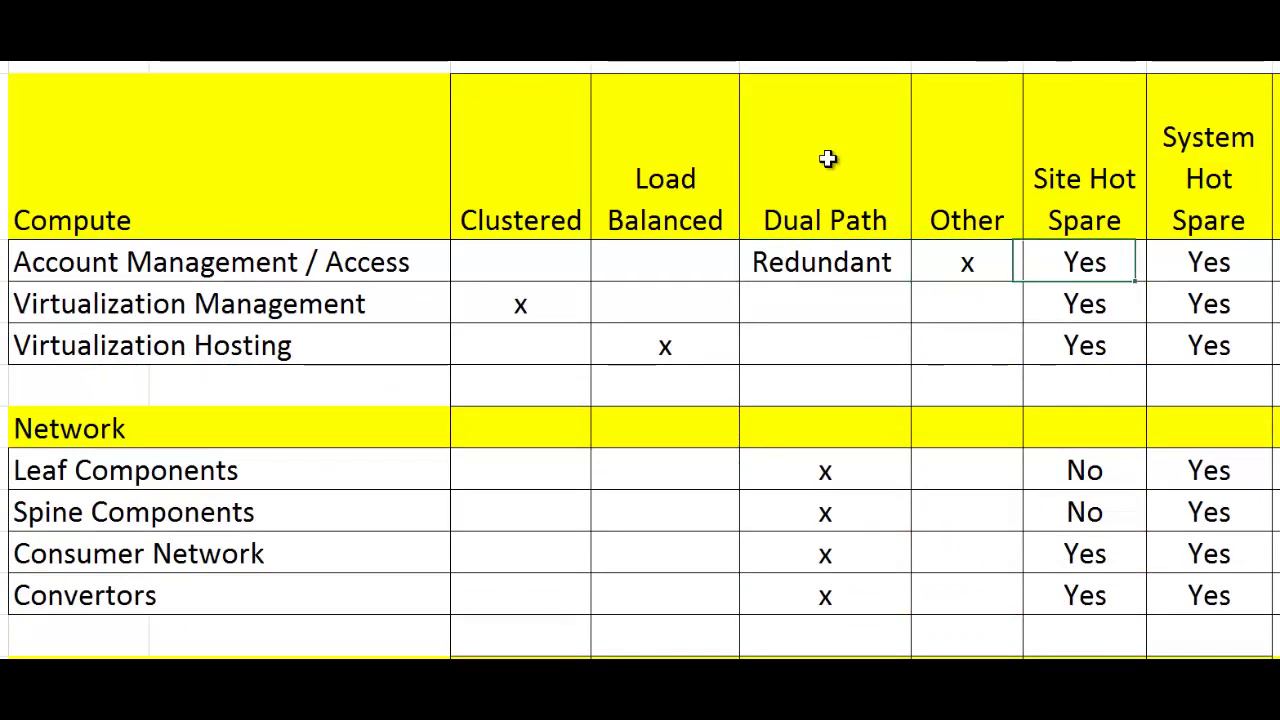
key("Right")
key("Right")
key("Right")
key("Right")
key("Right")
key("Right")
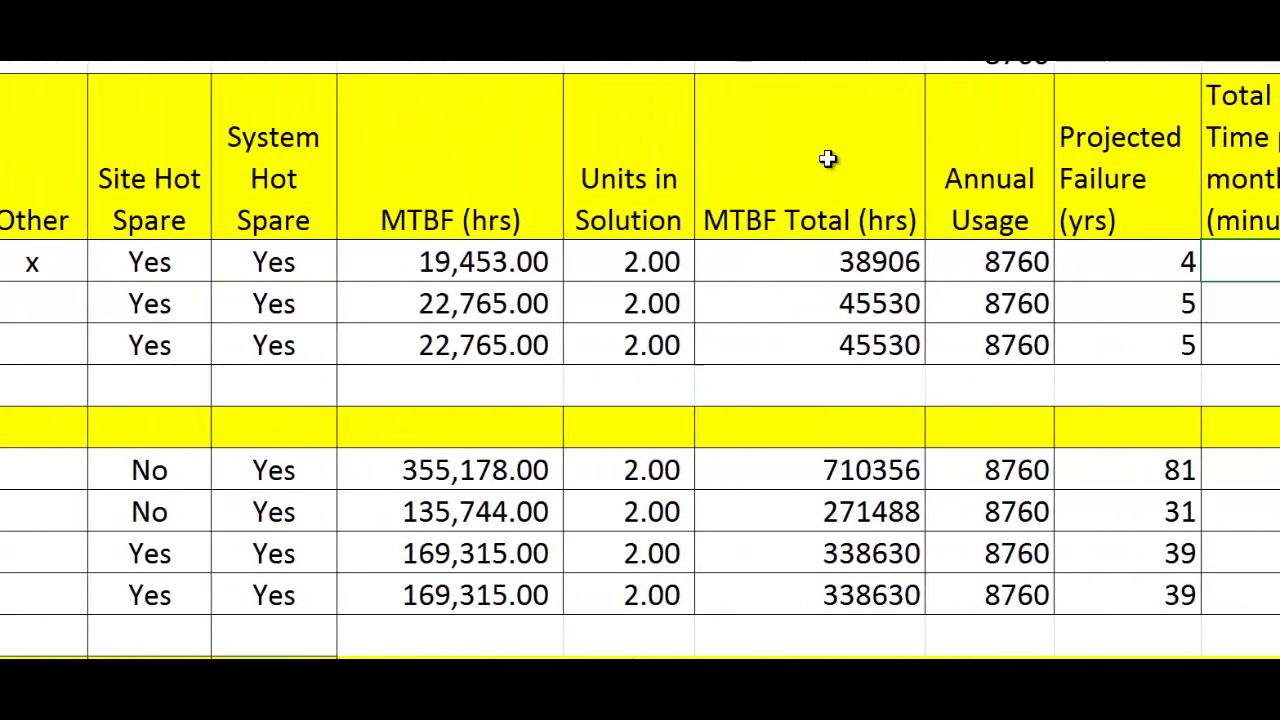
key("Right")
key("Right")
key("Right")
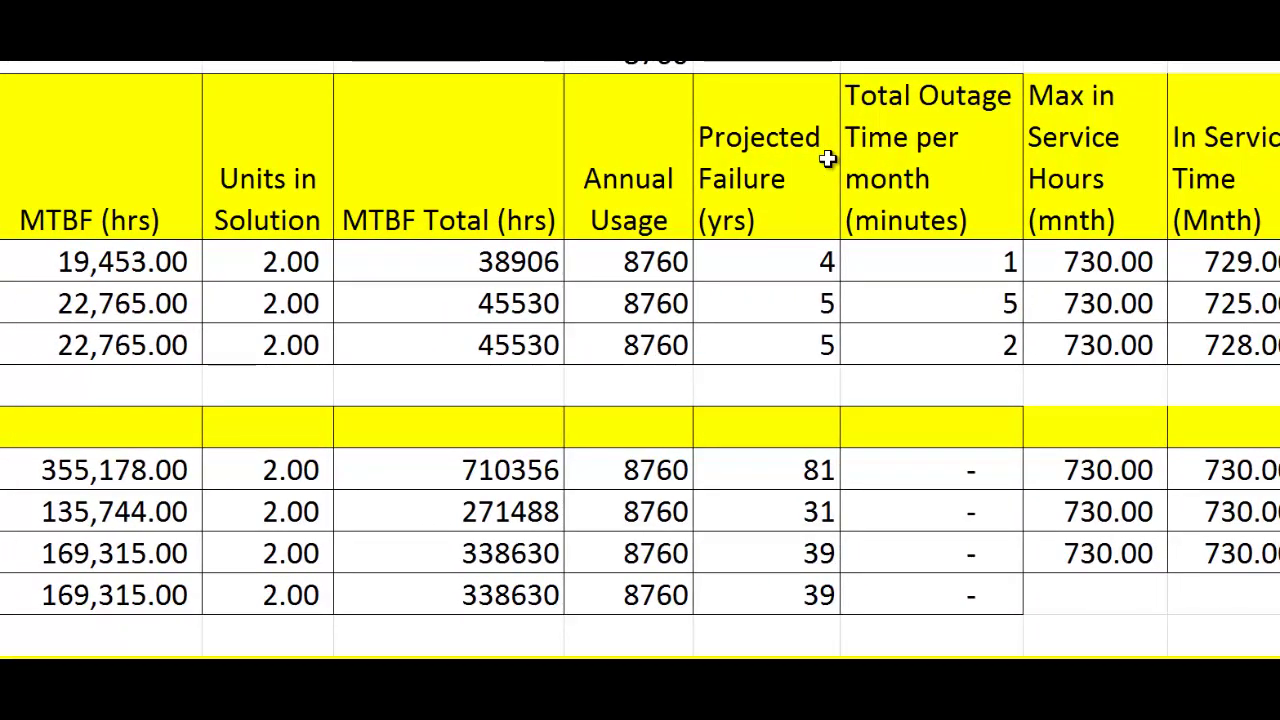
key("Left")
key("Left")
key("Left")
key("Left")
key("Left")
key("Left")
key("Left")
key("Left")
key("Left")
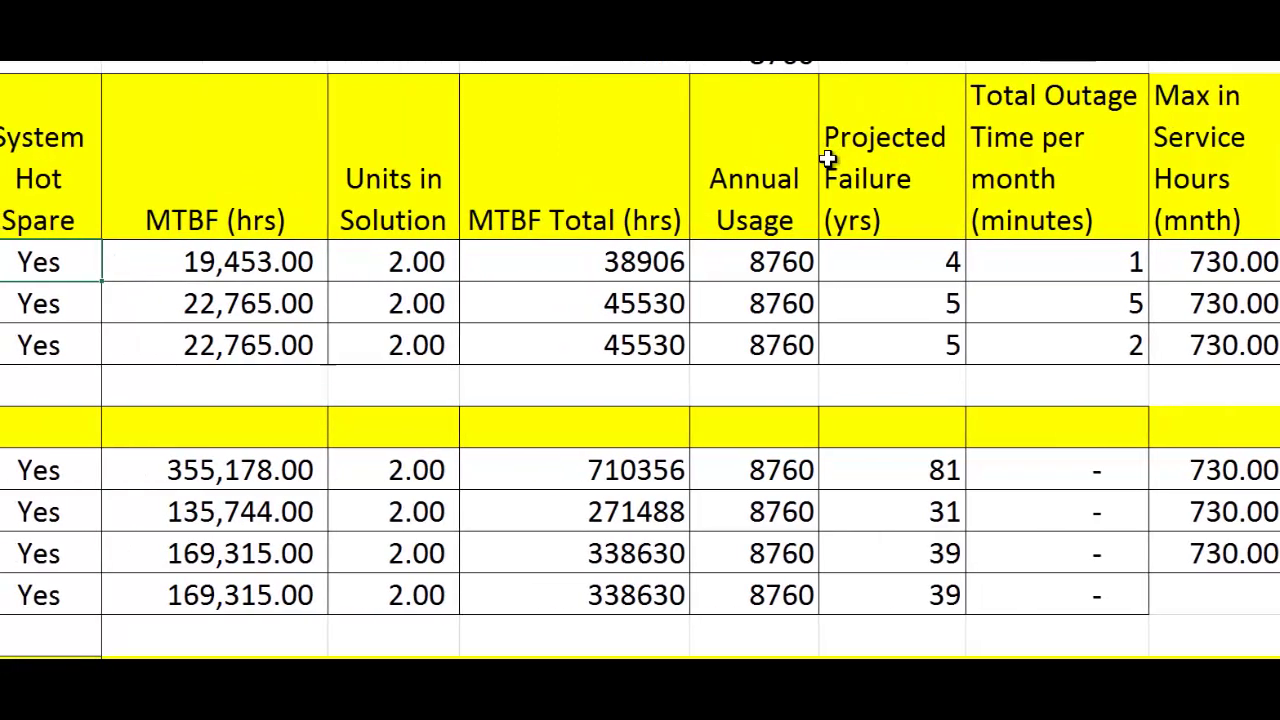
key("Right")
key("Right")
key("Right")
key("Right")
key("Right")
key("Right")
key("Right")
key("Right")
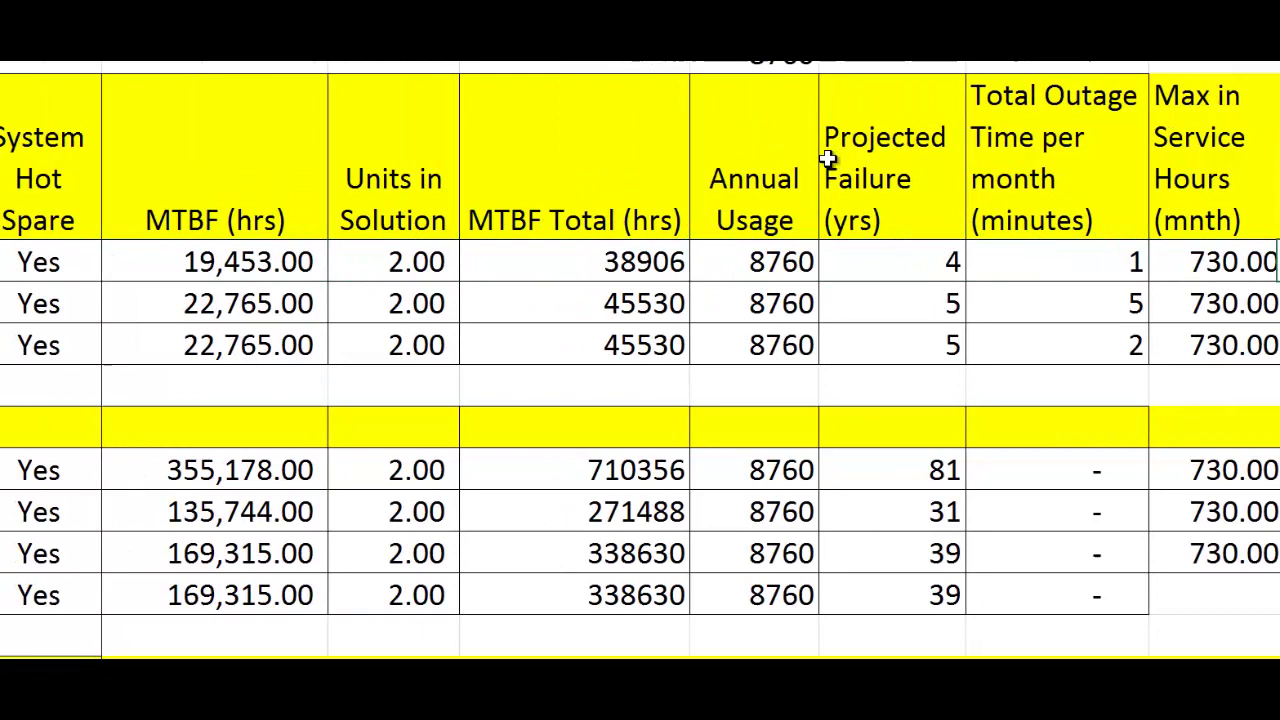
key("Left")
key("Left")
key("Left")
key("Left")
key("Left")
key("Left")
key("Left")
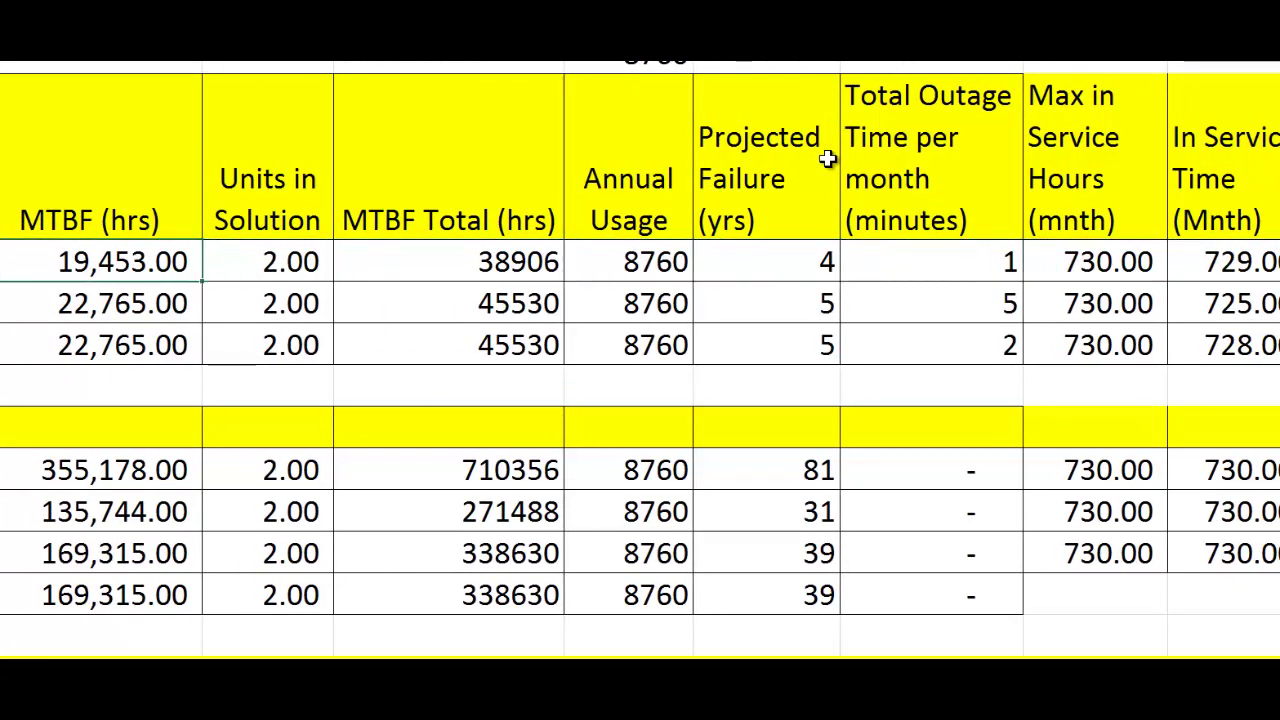
key("Down")
key("shift+Down")
key("ctrl+v")
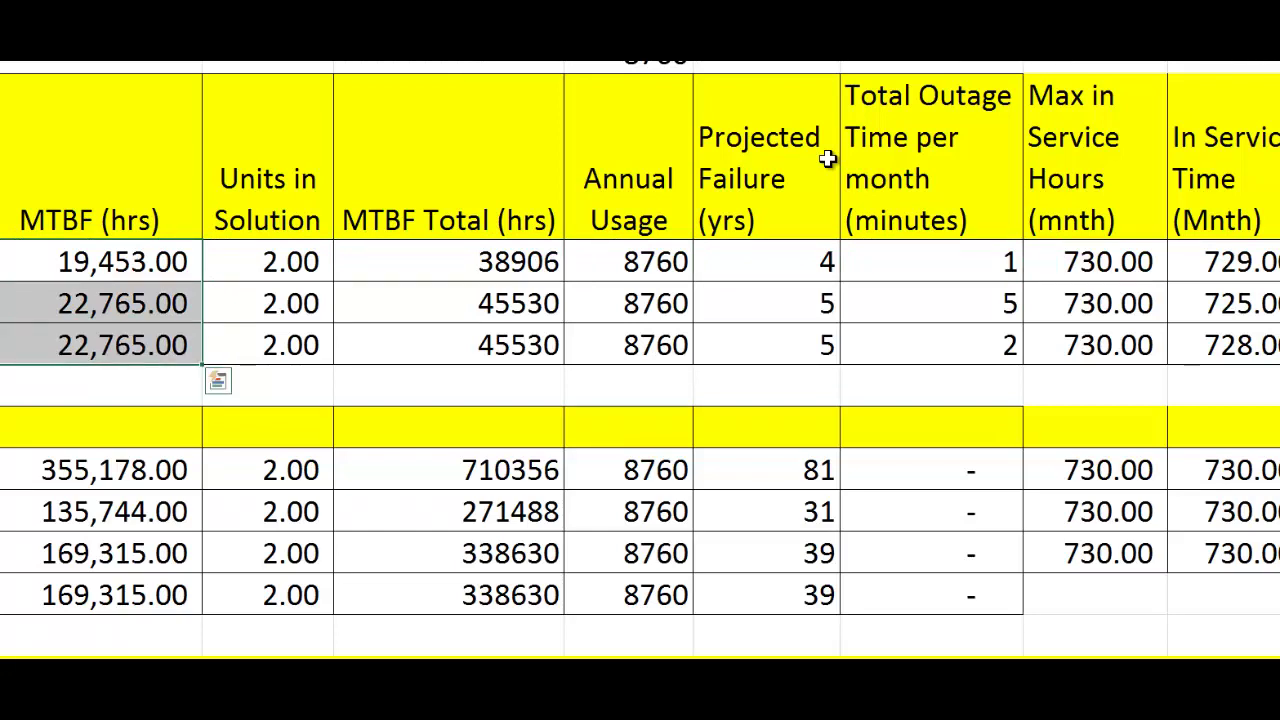
key("Up")
key("Right")
key("Right")
key("Right")
key("Right")
key("Right")
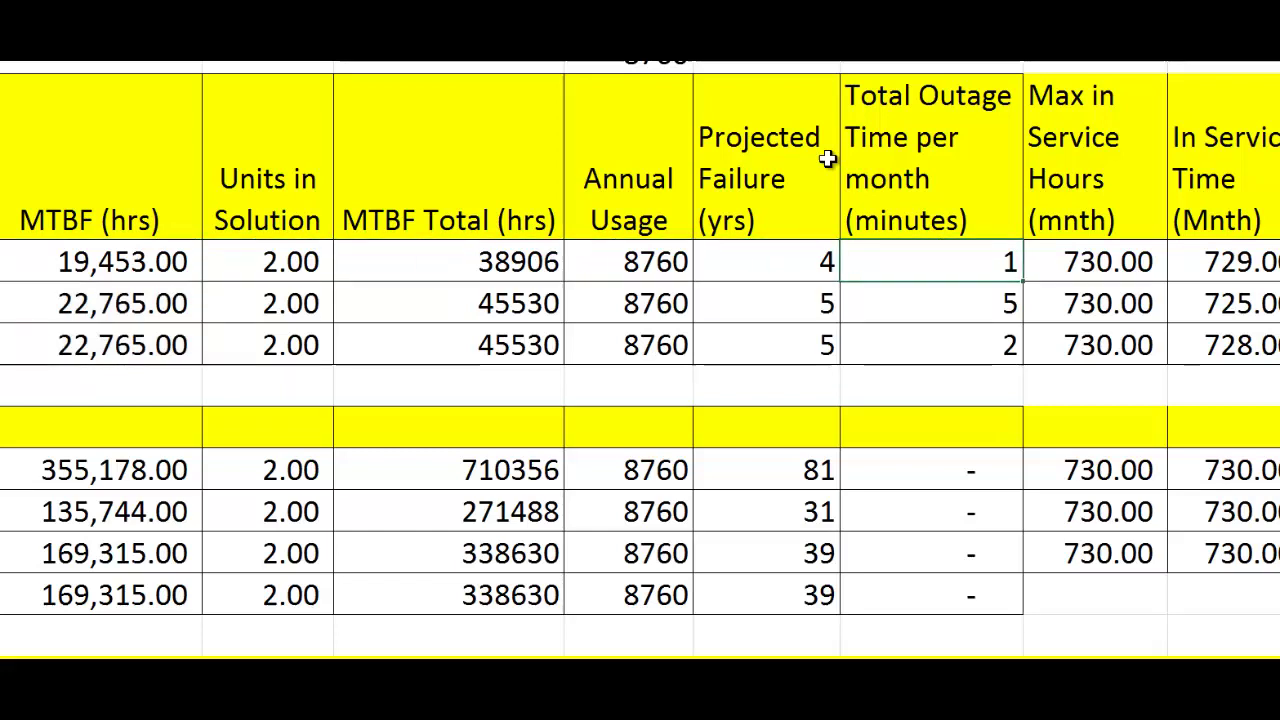
key("Left")
key("Down")
key("shift+Down")
key("ctrl+v")
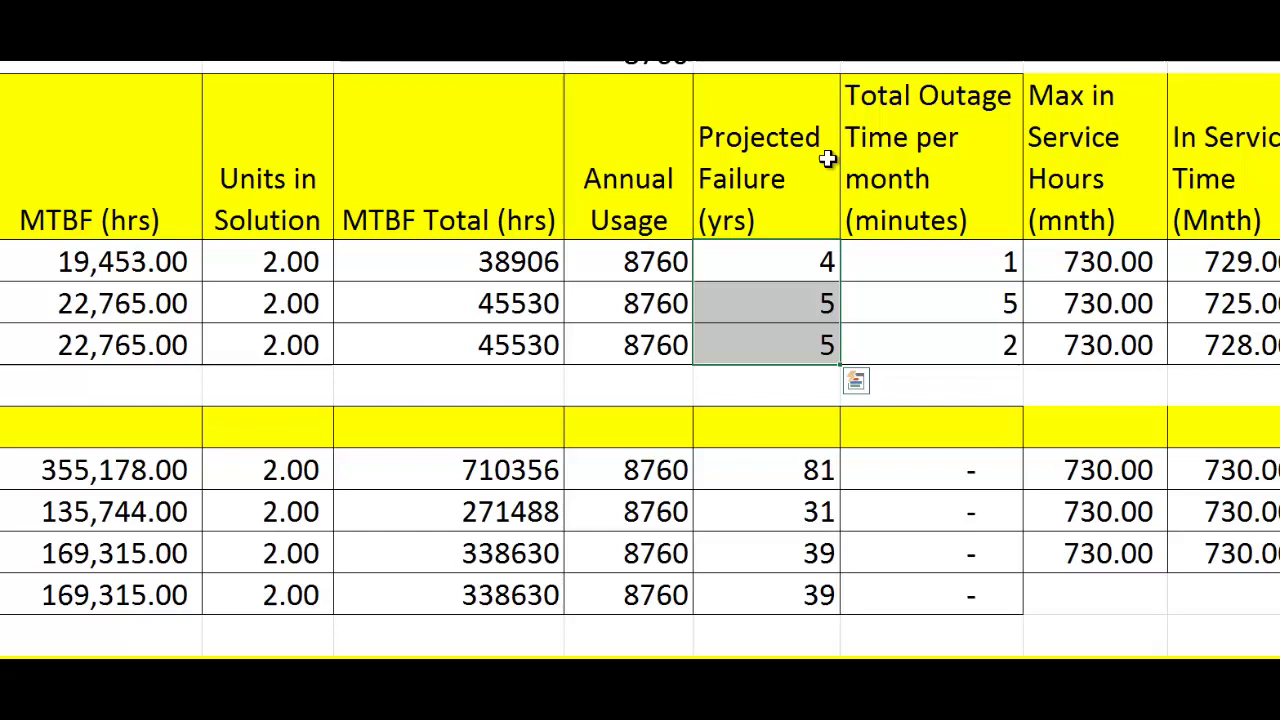
key("Escape")
key("Left")
key("Left")
key("Left")
key("Left")
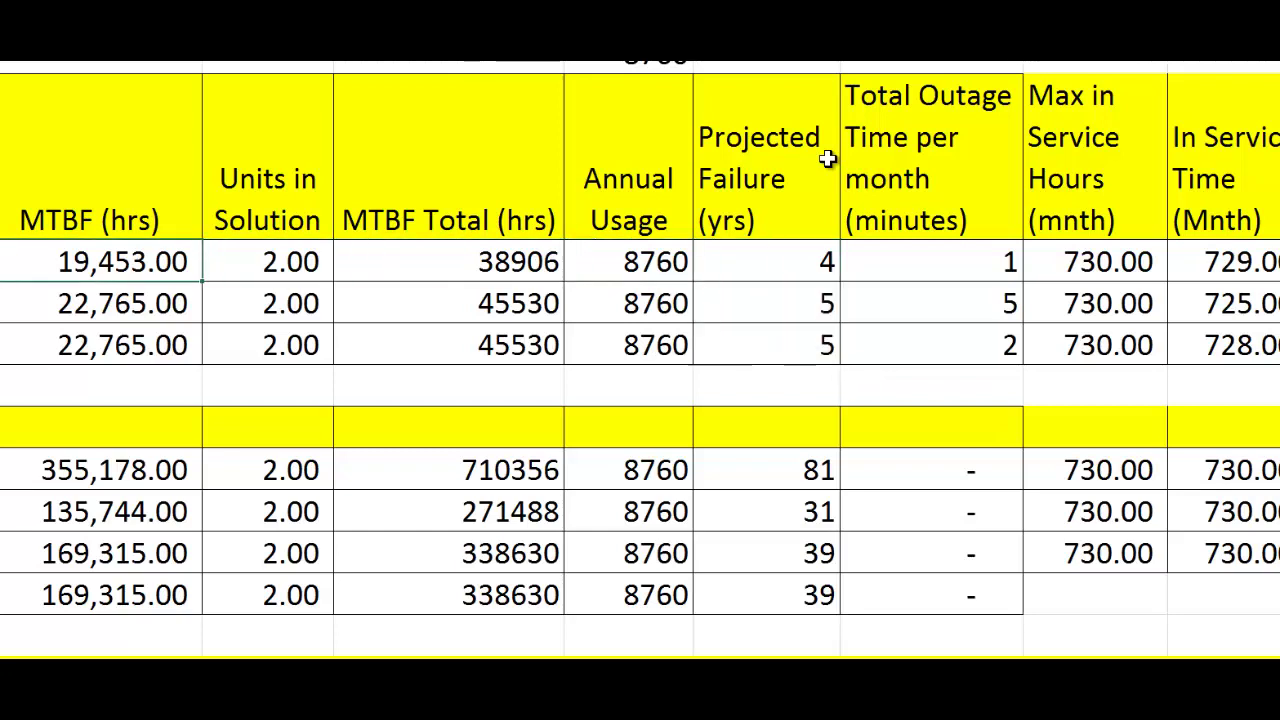
key("Right")
key("ctrl+v")
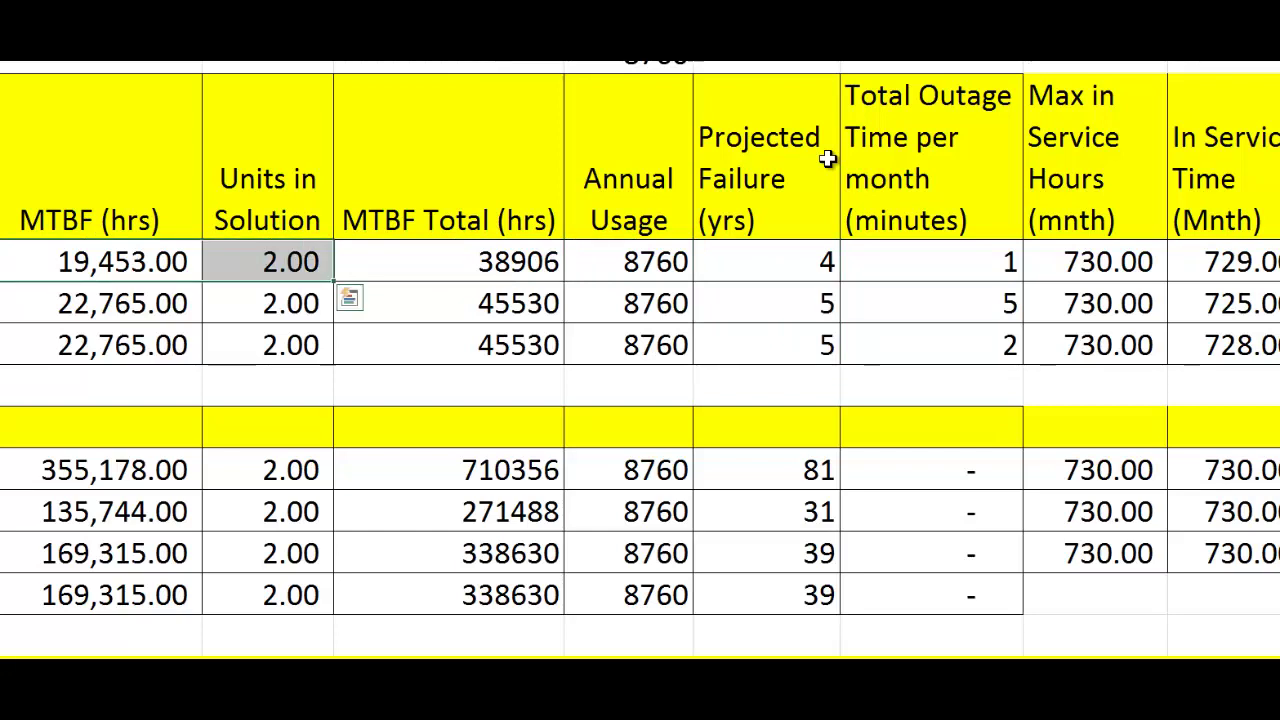
key("Escape")
key("Right")
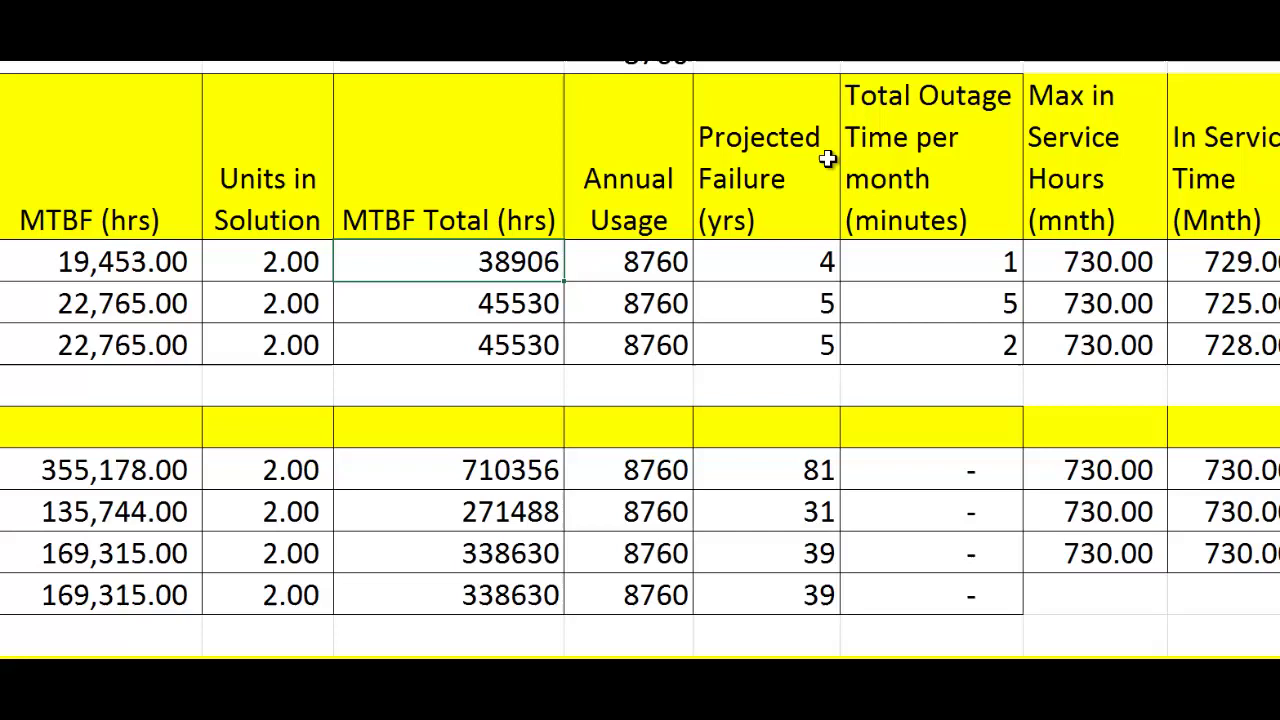
key("ctrl+v")
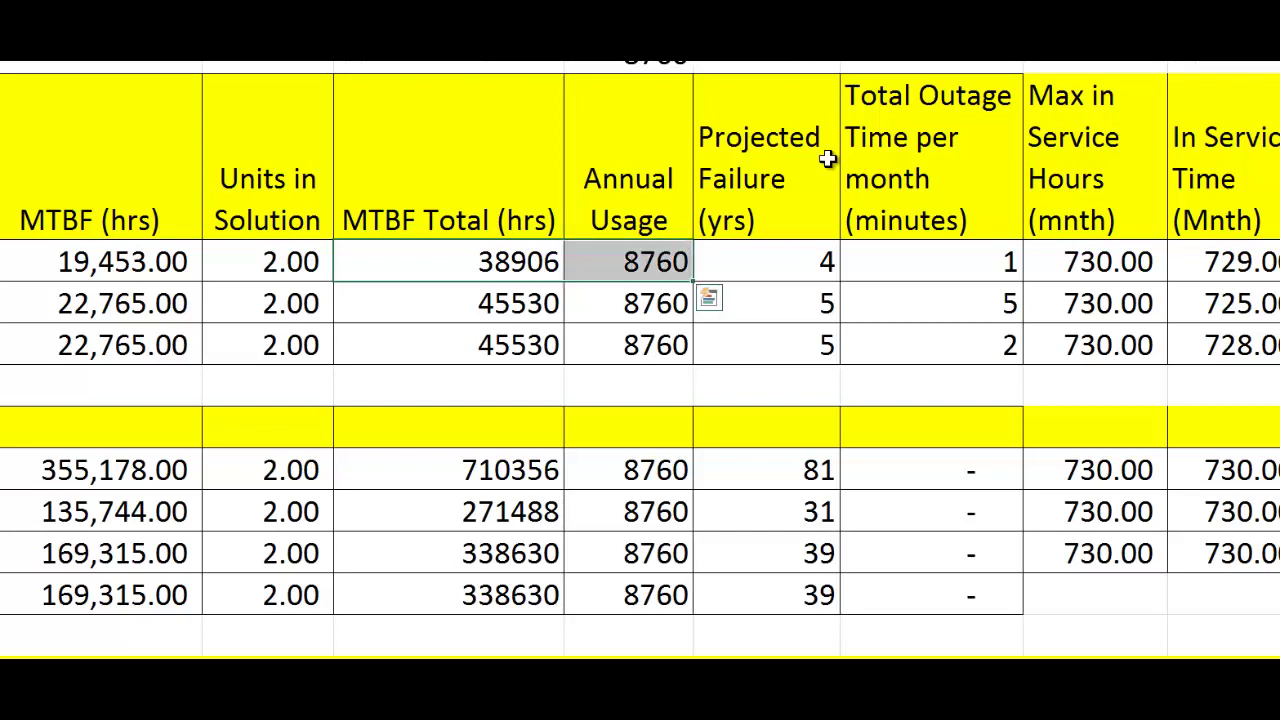
key("Escape")
key("Up")
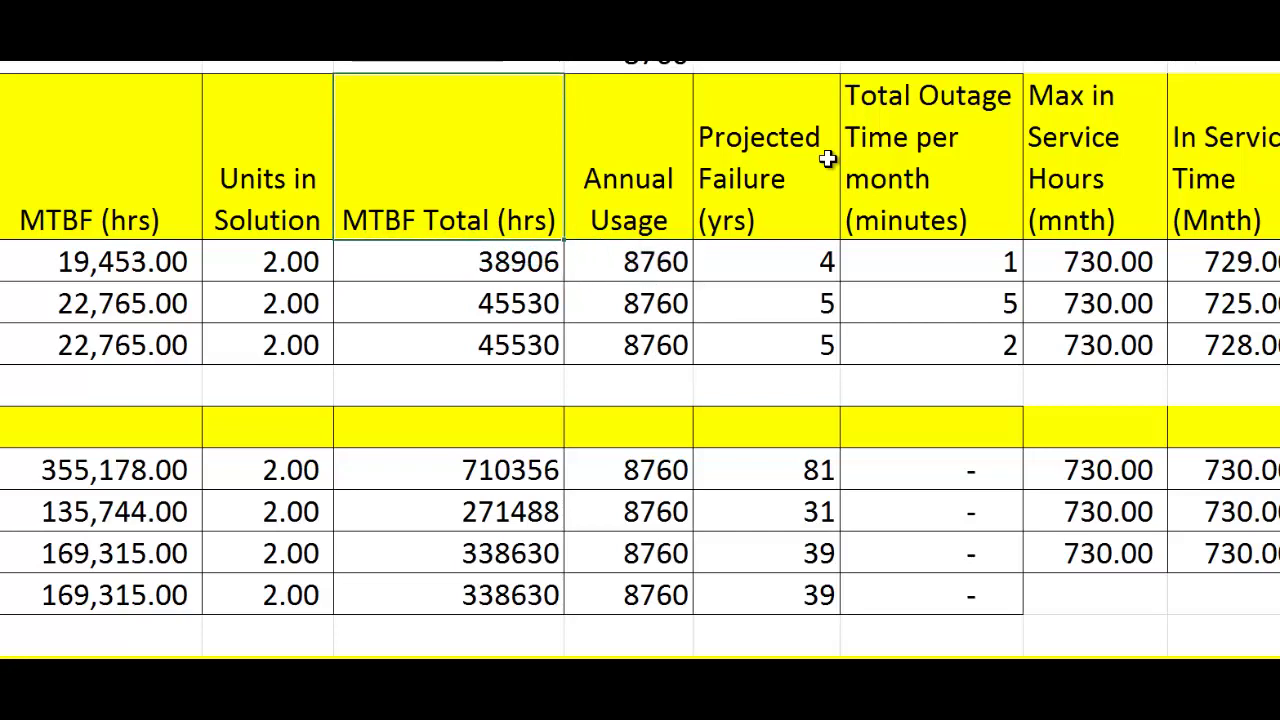
key("Right")
key("Down")
key("ctrl+v")
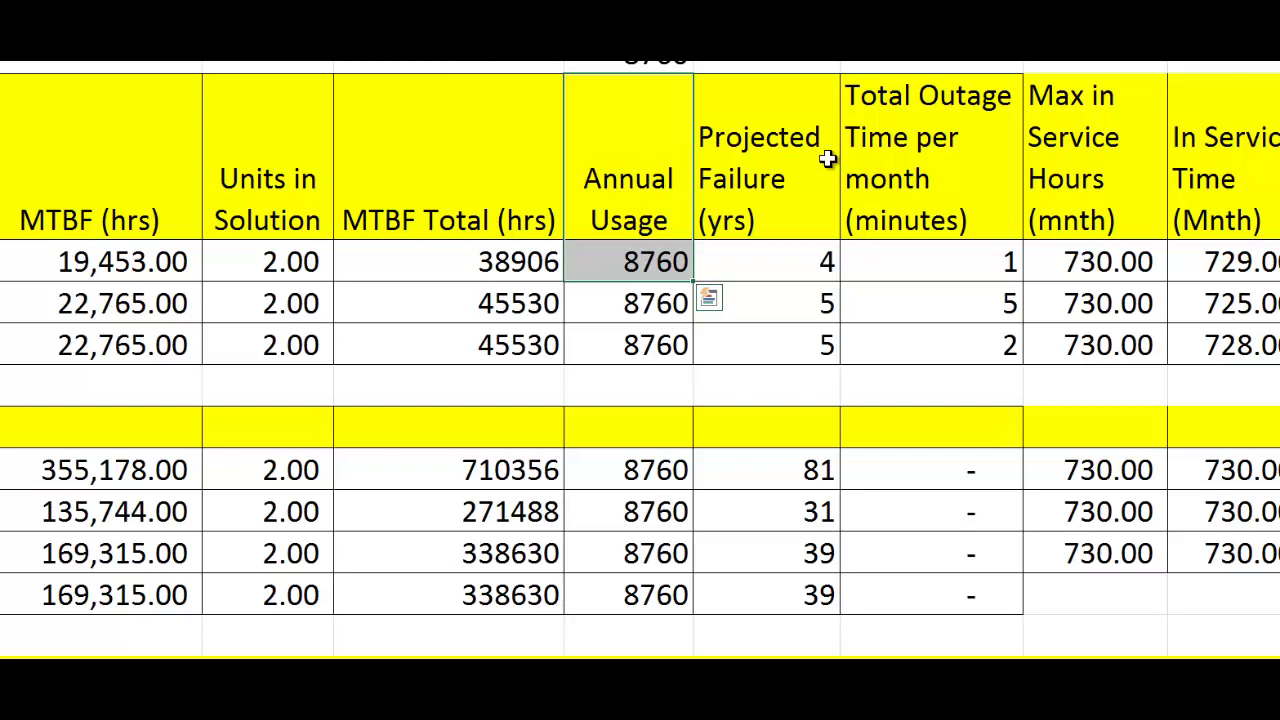
key("Left")
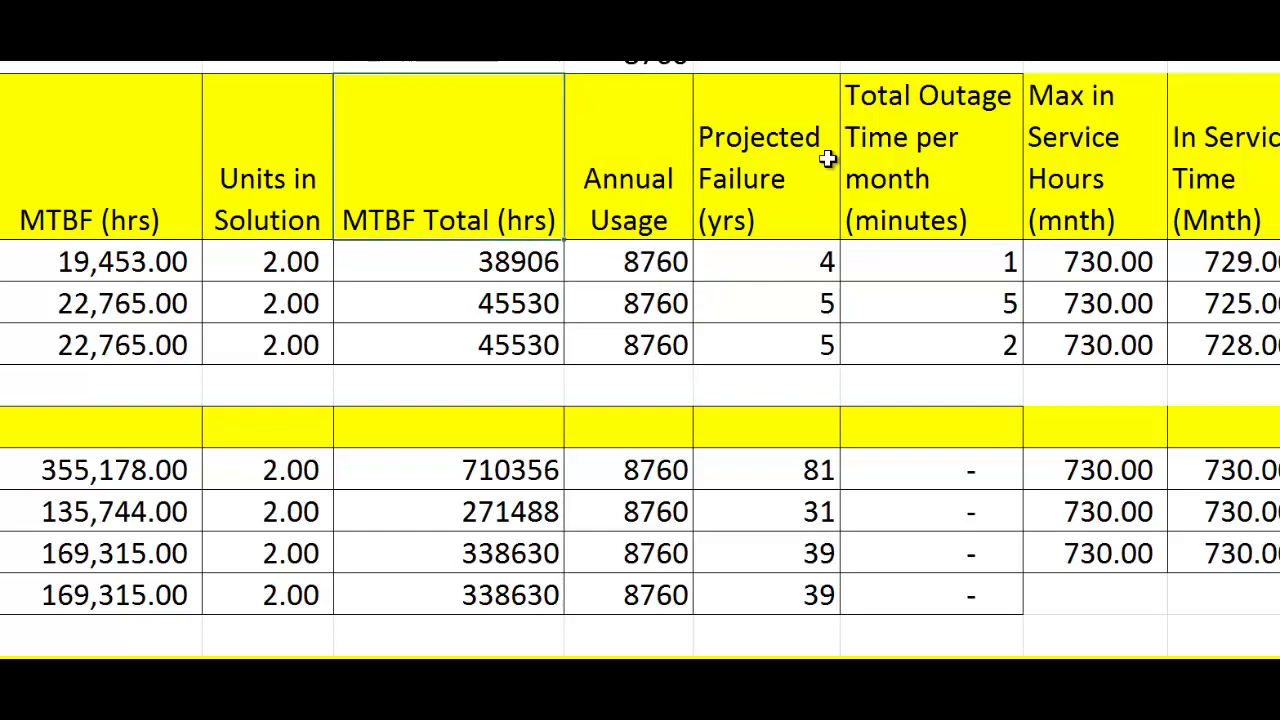
key("Down")
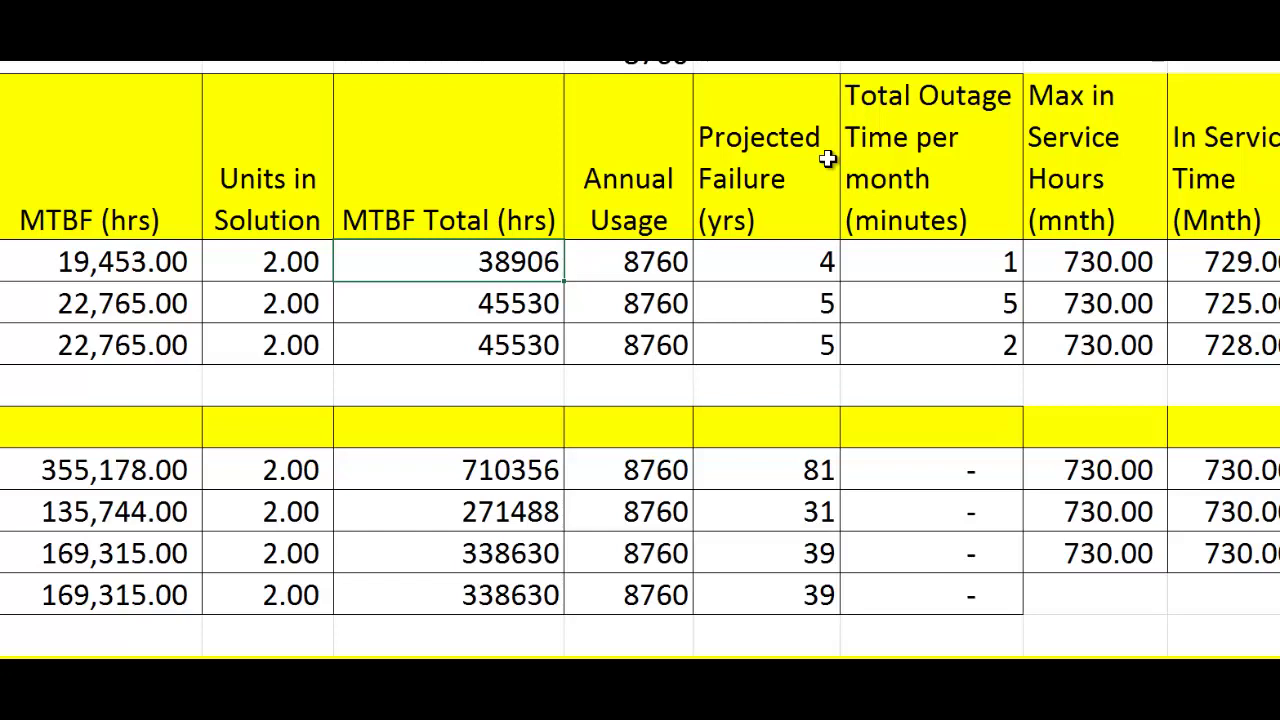
key("Left")
key("Left")
key("Right")
key("Right")
key("Right")
key("Right")
key("Right")
key("Left")
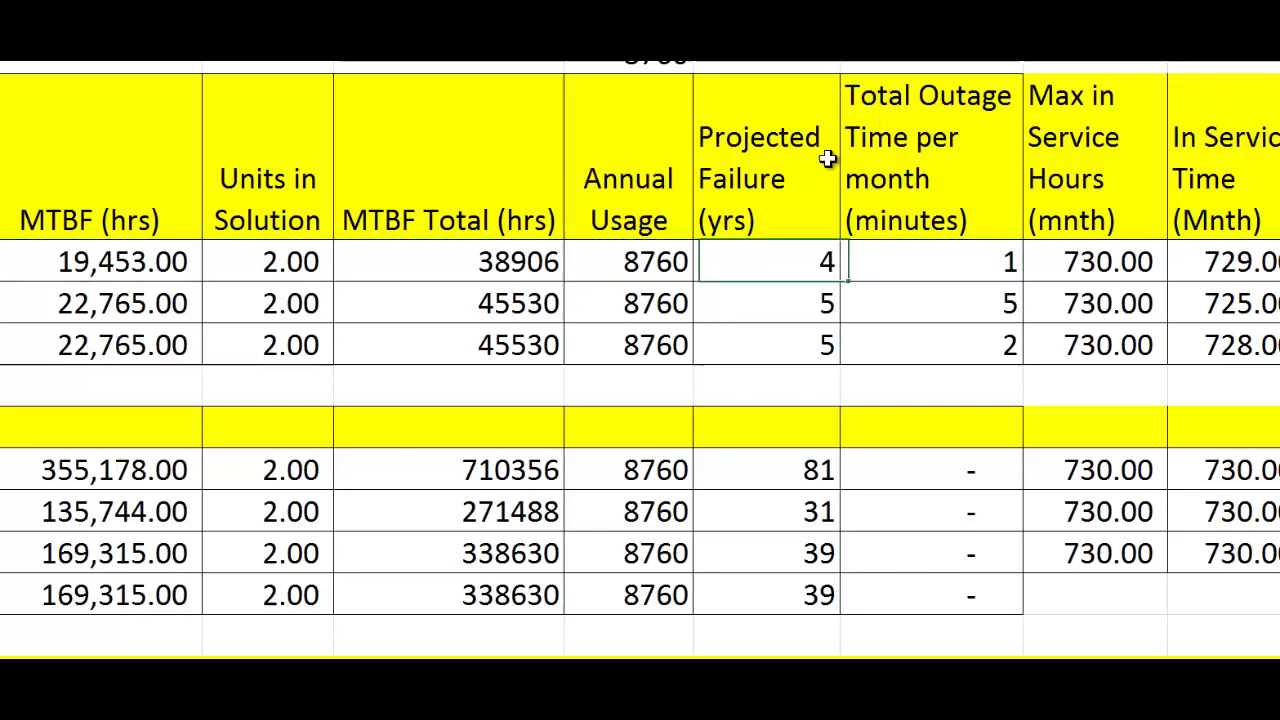
key("Right")
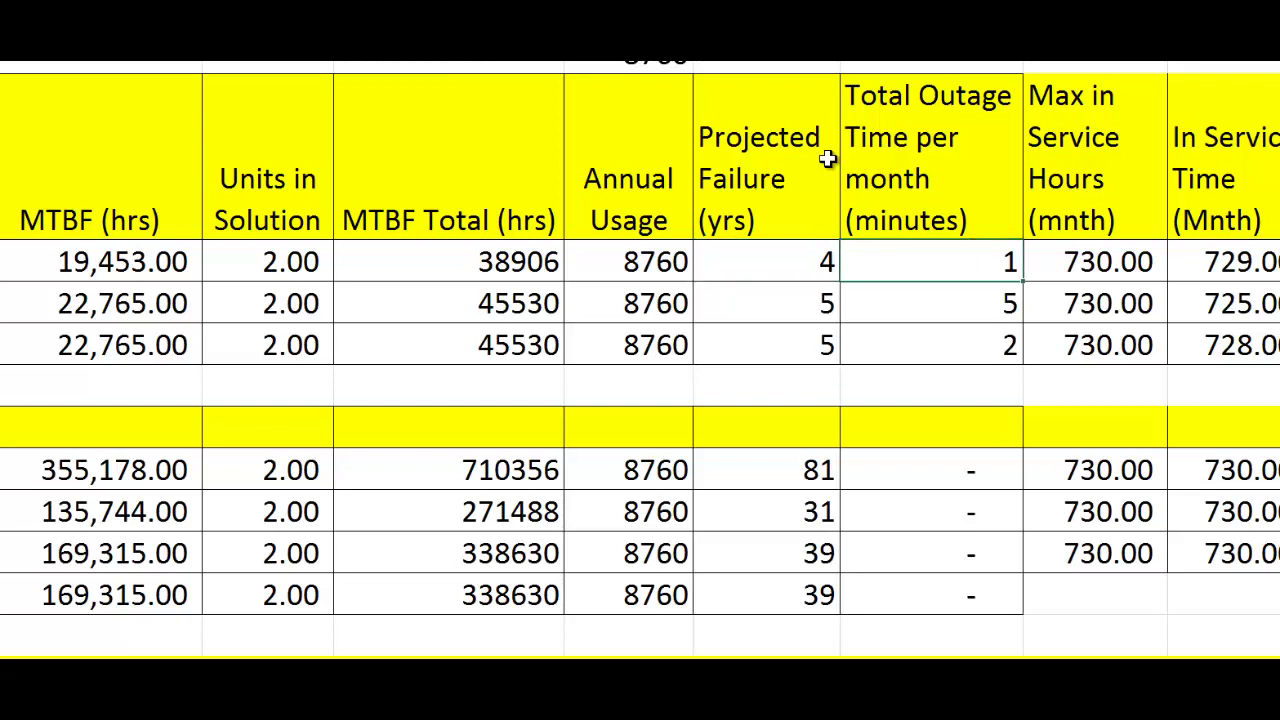
key("Right")
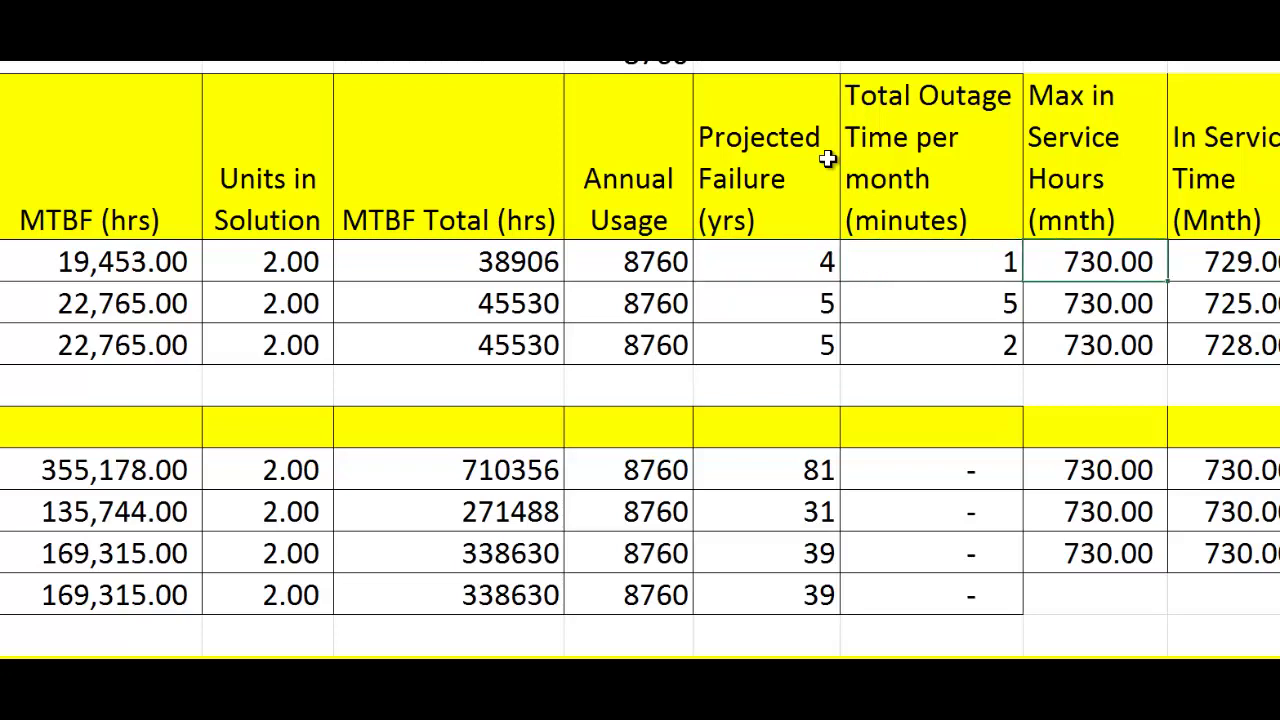
key("Left")
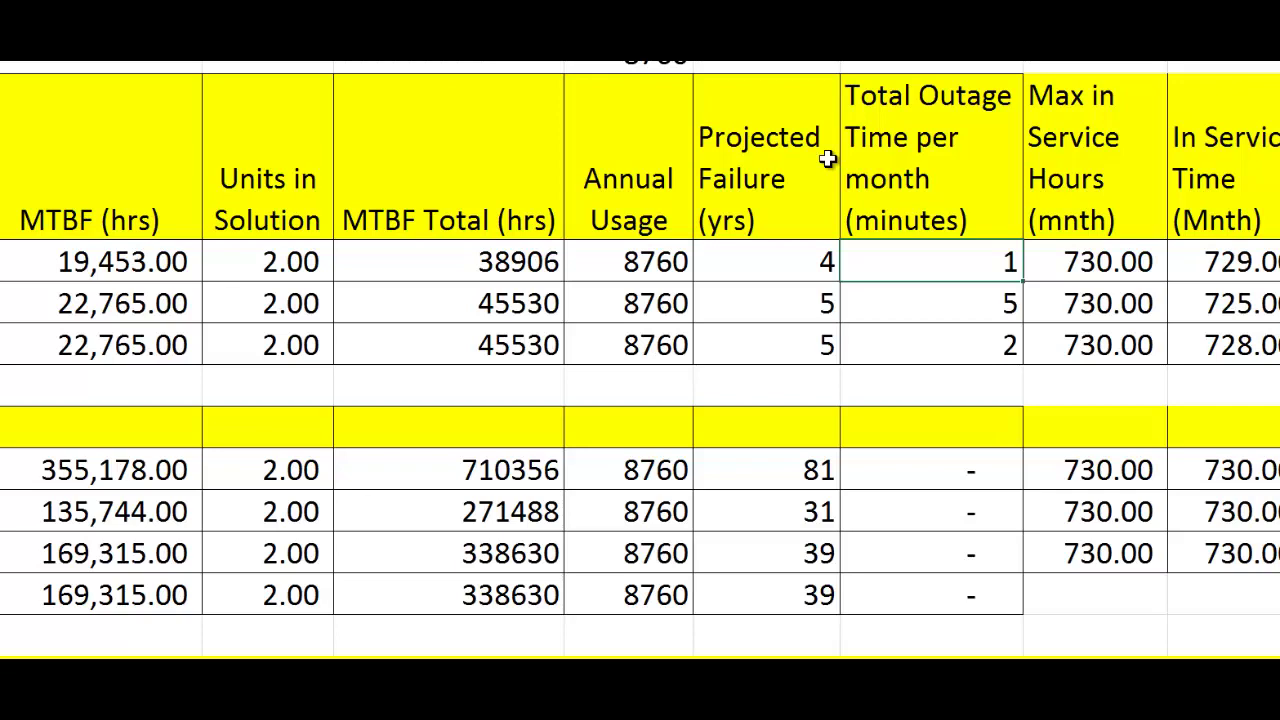
key("Right")
key("Right")
key("Right")
key("Right")
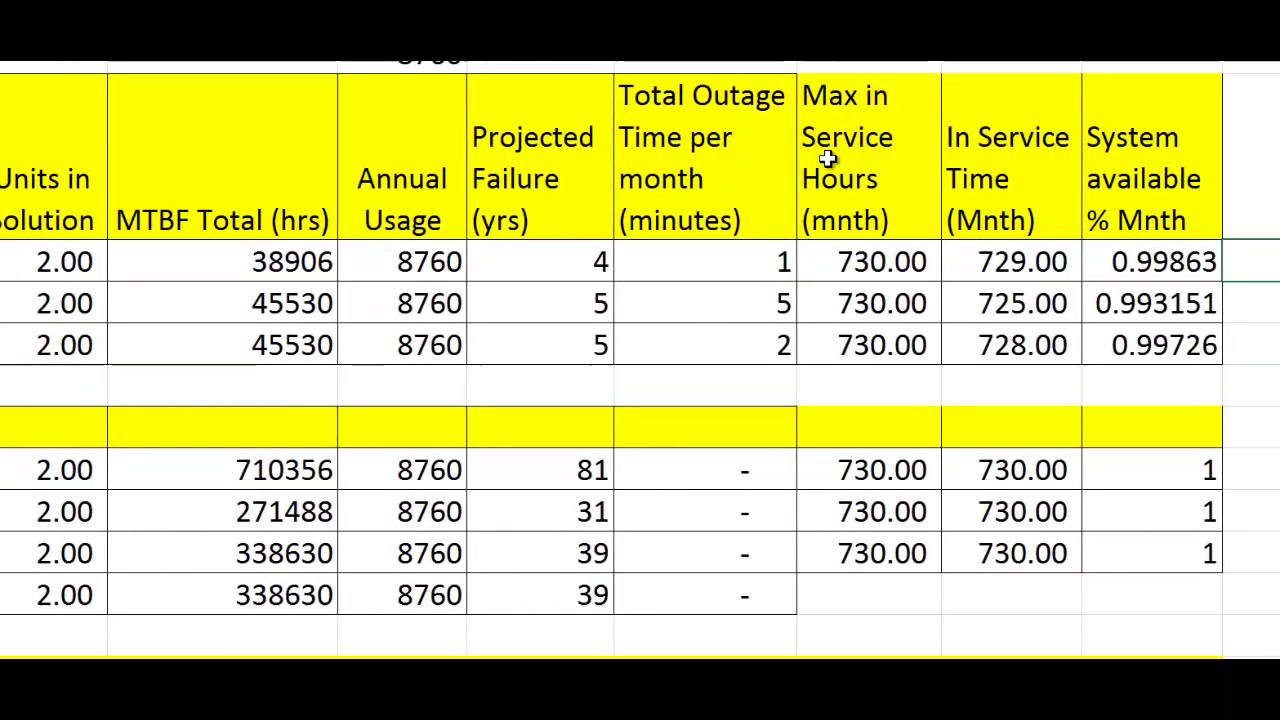
key("Left")
key("Left")
key("Left")
key("Left")
key("Up")
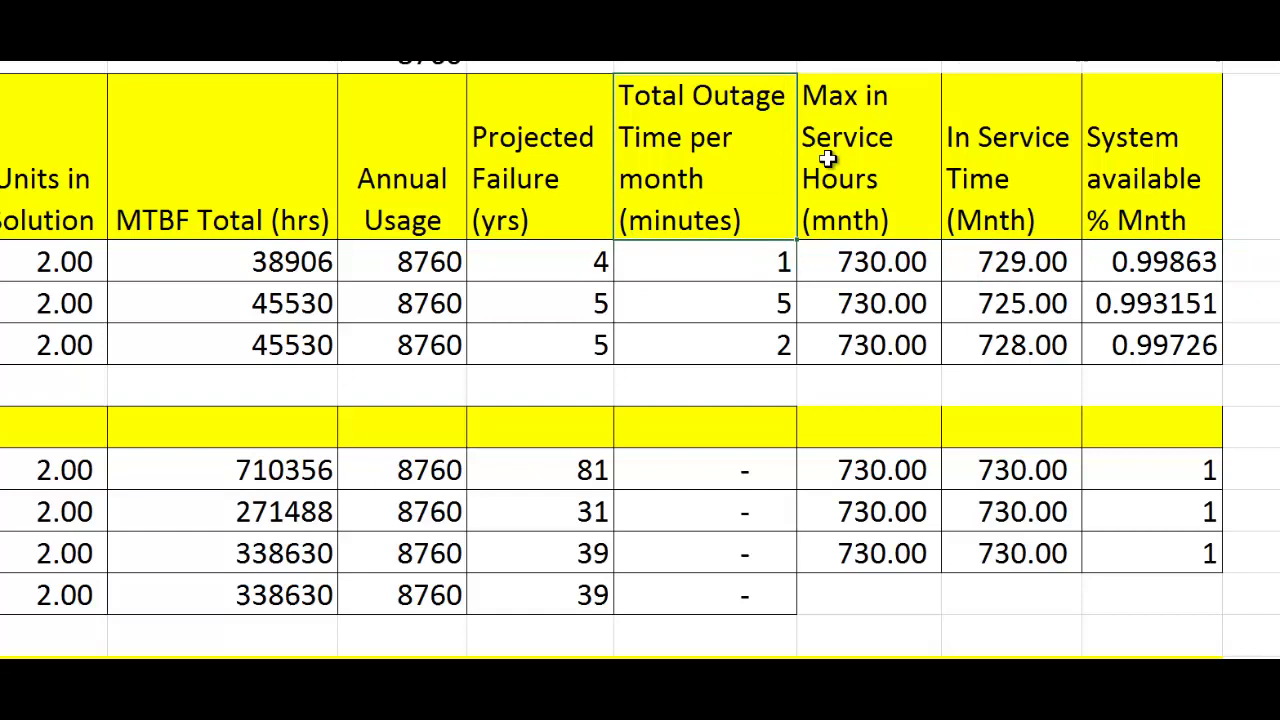
key("shift+Right")
key("shift+Right")
key("shift+Right")
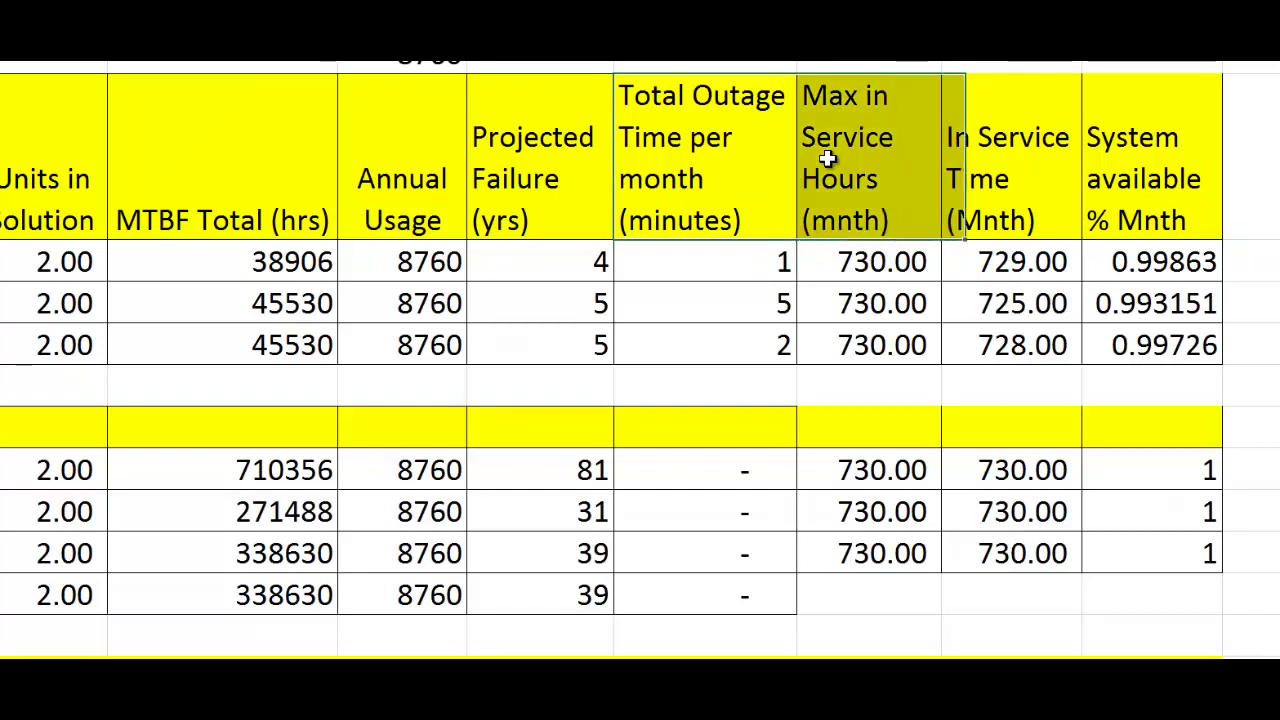
key("shift+Down")
key("shift+Down")
key("shift+Down")
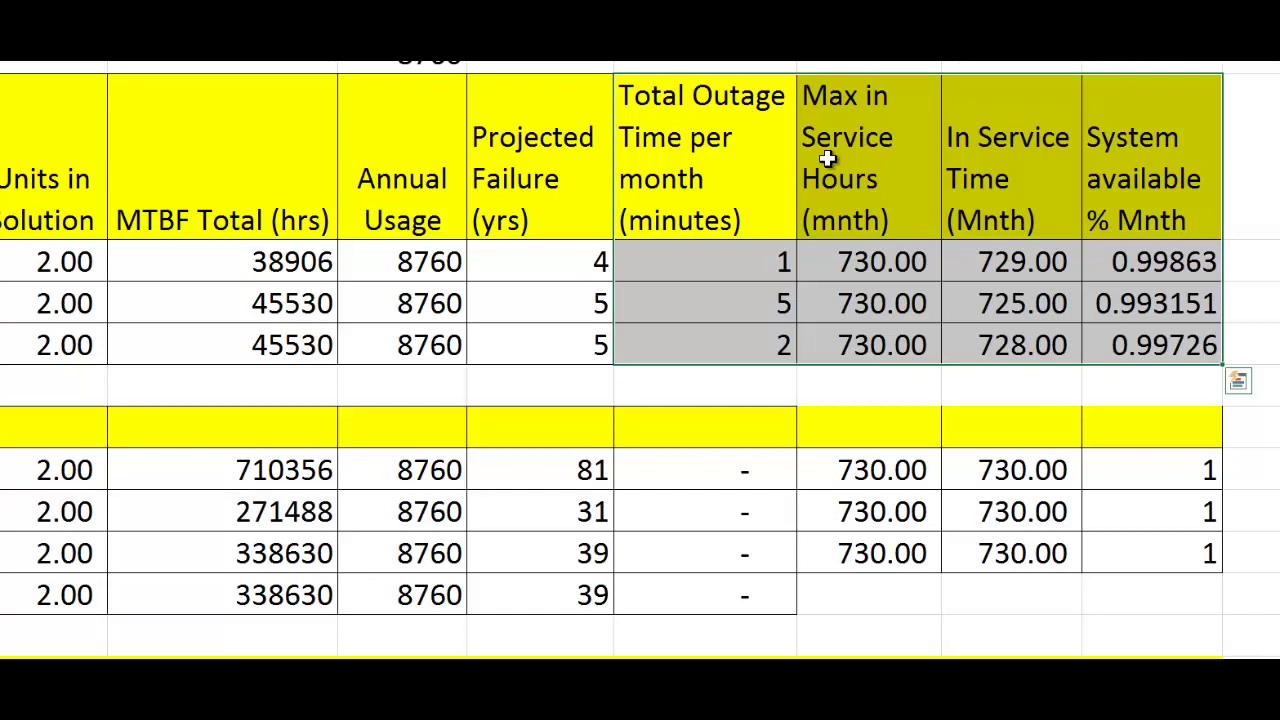
left_click(280, 275)
key("shift+Right")
key("shift+Right")
key("shift+Right")
key("shift+Right")
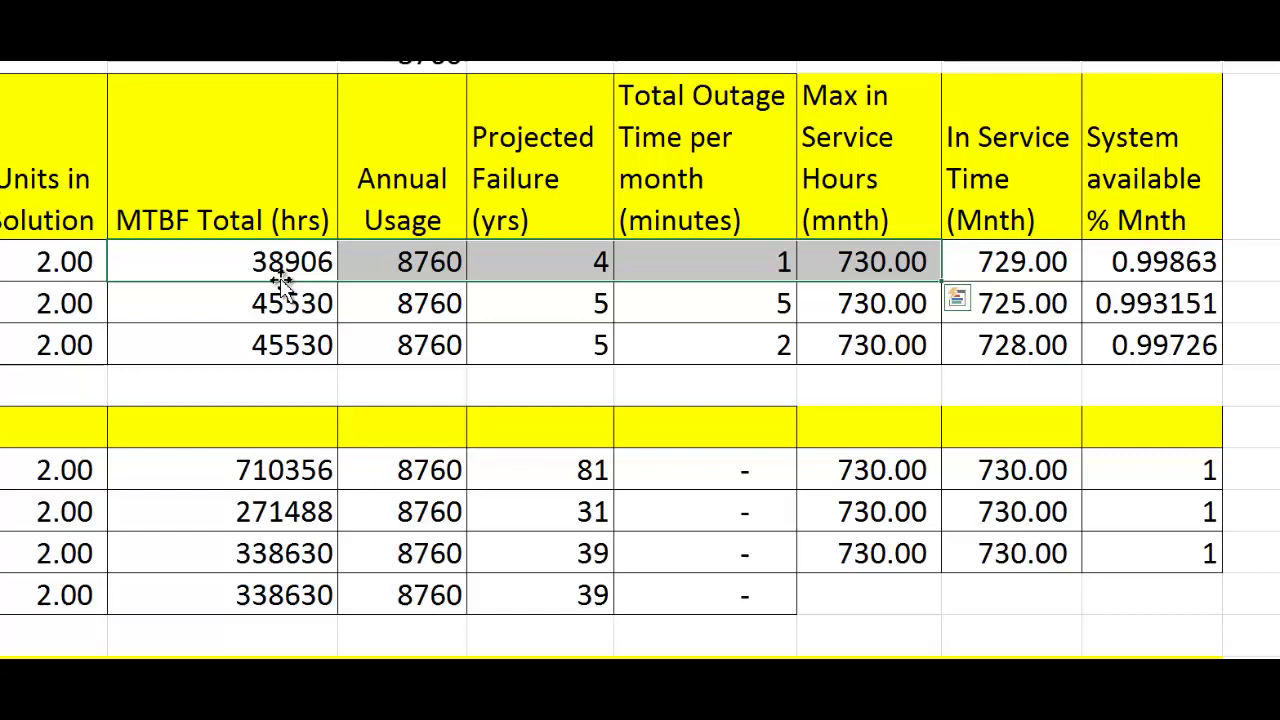
key("Down")
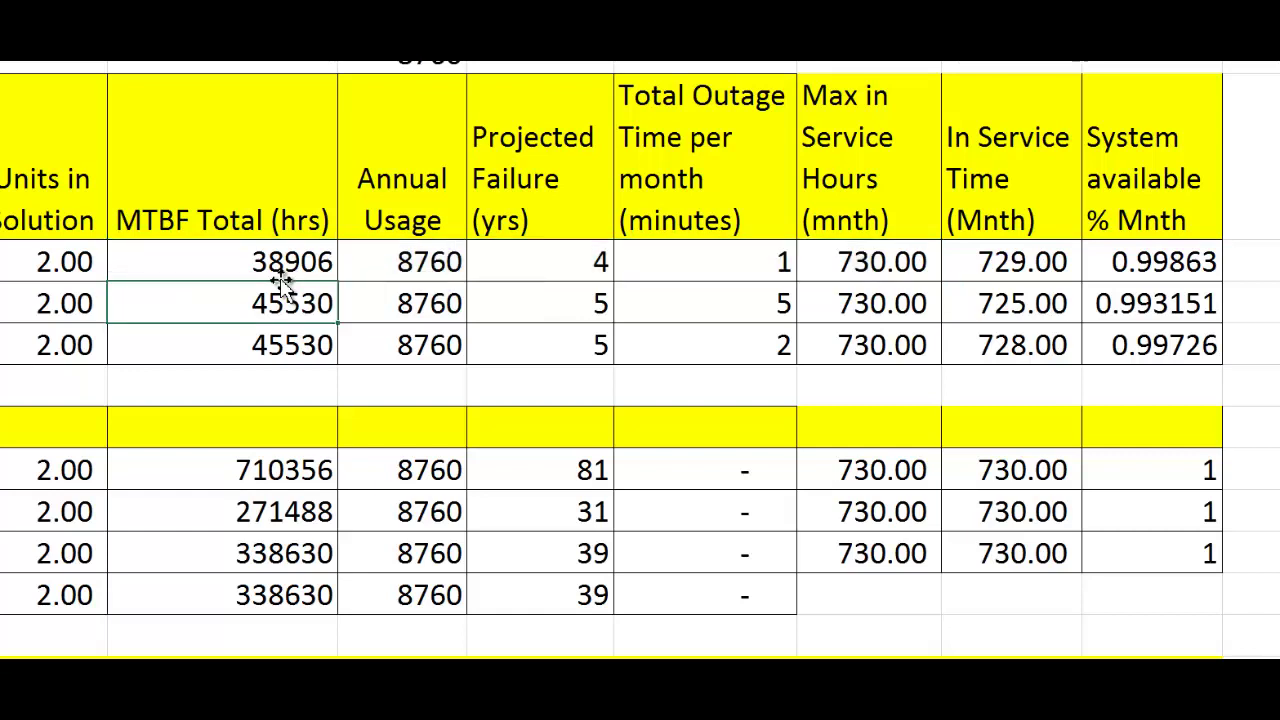
key("Right")
key("Right")
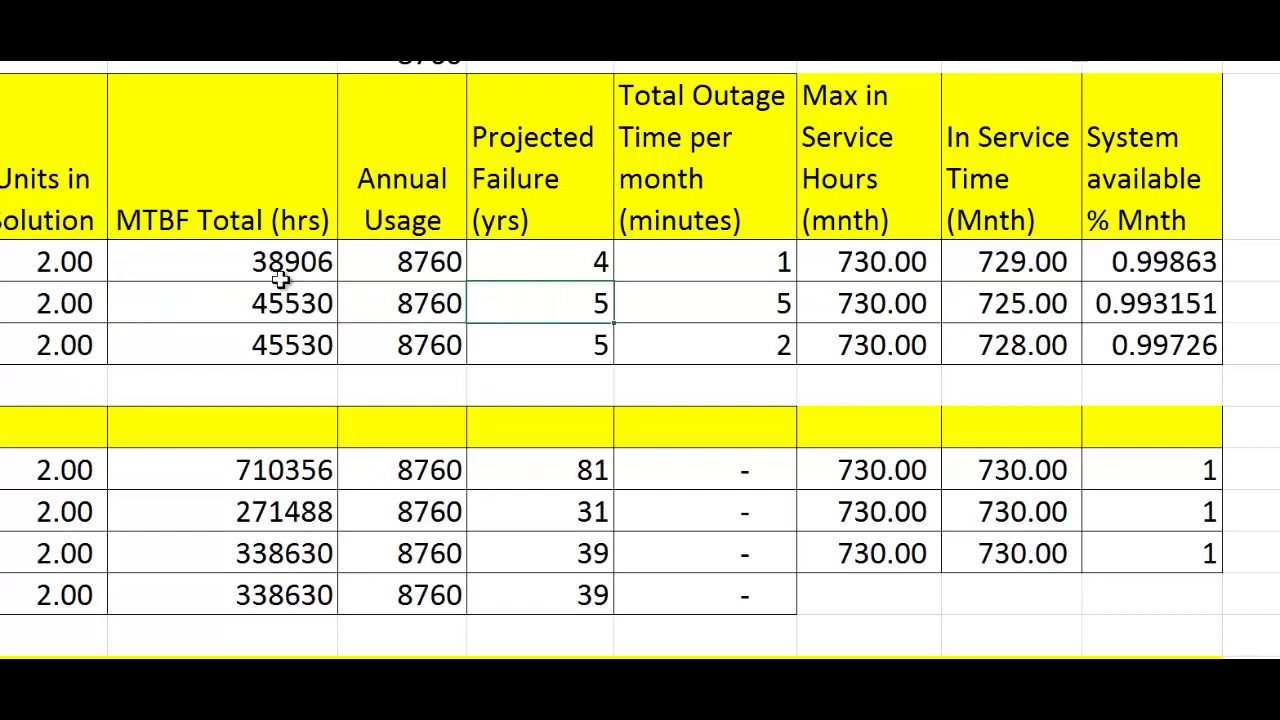
key("shift+Right")
key("shift+Right")
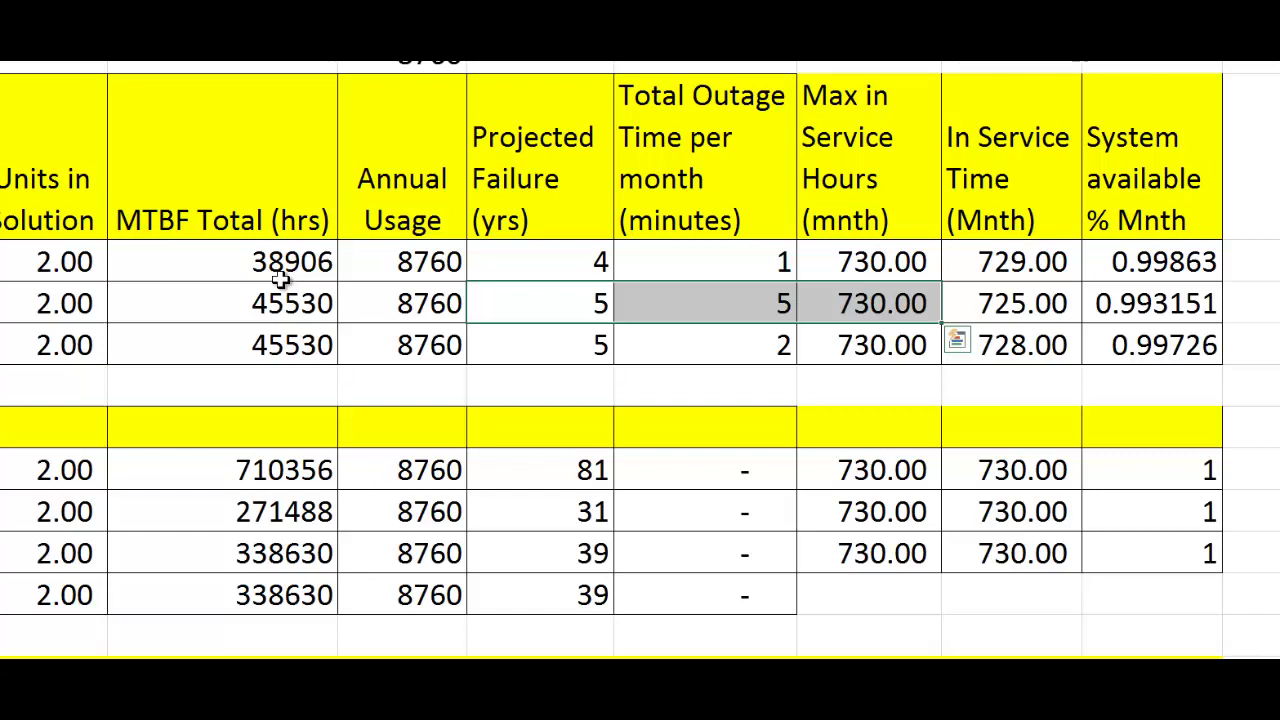
key("Right")
key("Right")
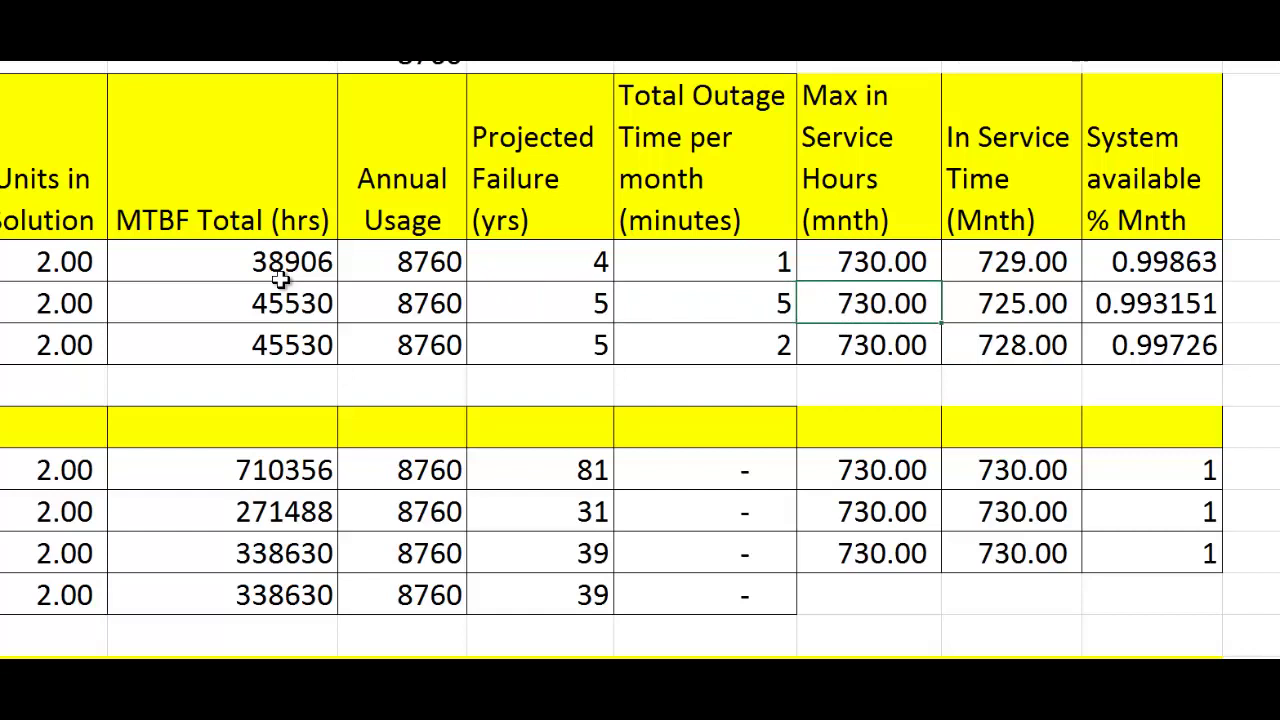
key("Right")
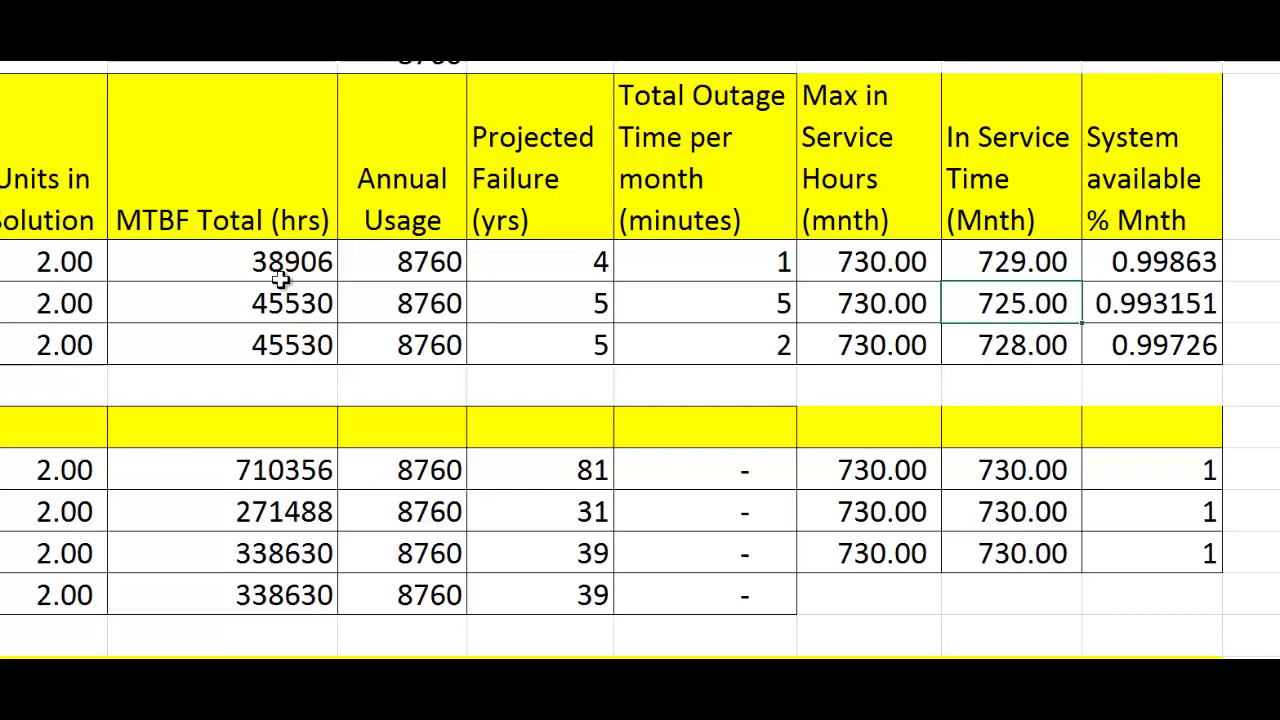
key("Right")
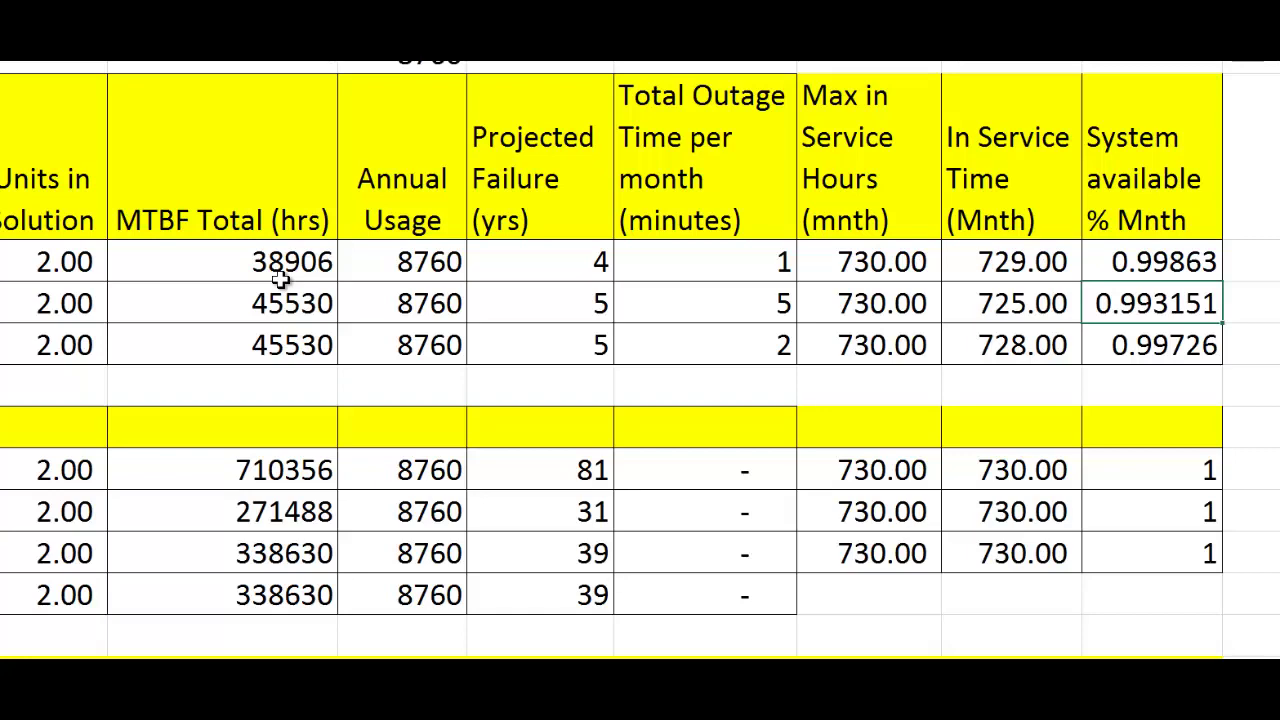
key("Down")
key("Down")
key("Down")
key("Down")
key("Down")
key("Down")
key("Down")
key("Down")
key("Down")
key("Down")
key("Down")
key("Down")
key("Down")
key("Down")
key("Down")
key("Down")
key("Down")
key("Down")
key("Down")
key("Down")
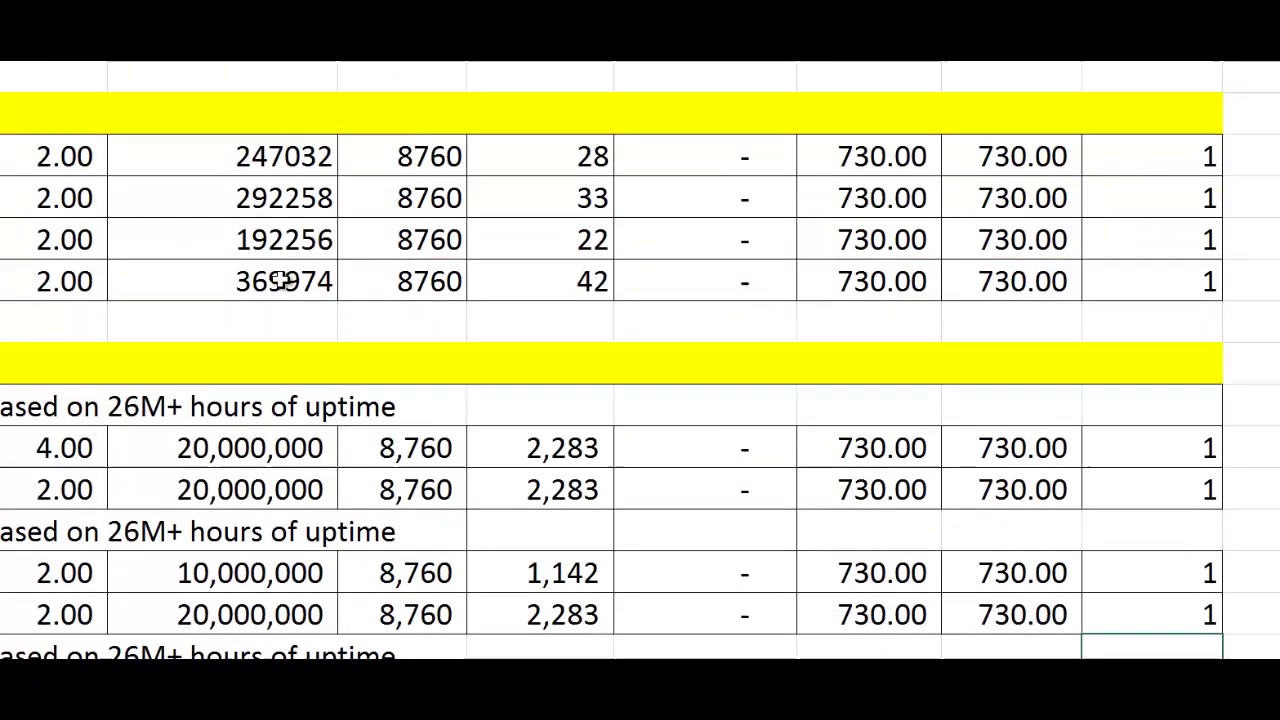
key("Left")
key("Left")
key("Left")
key("Left")
key("Left")
key("Up")
key("shift+Up")
key("Up")
key("Up")
key("Up")
key("Up")
key("Up")
key("Up")
key("Up")
key("Up")
key("Up")
key("Up")
key("Up")
key("Up")
key("Up")
key("Up")
key("Up")
key("Up")
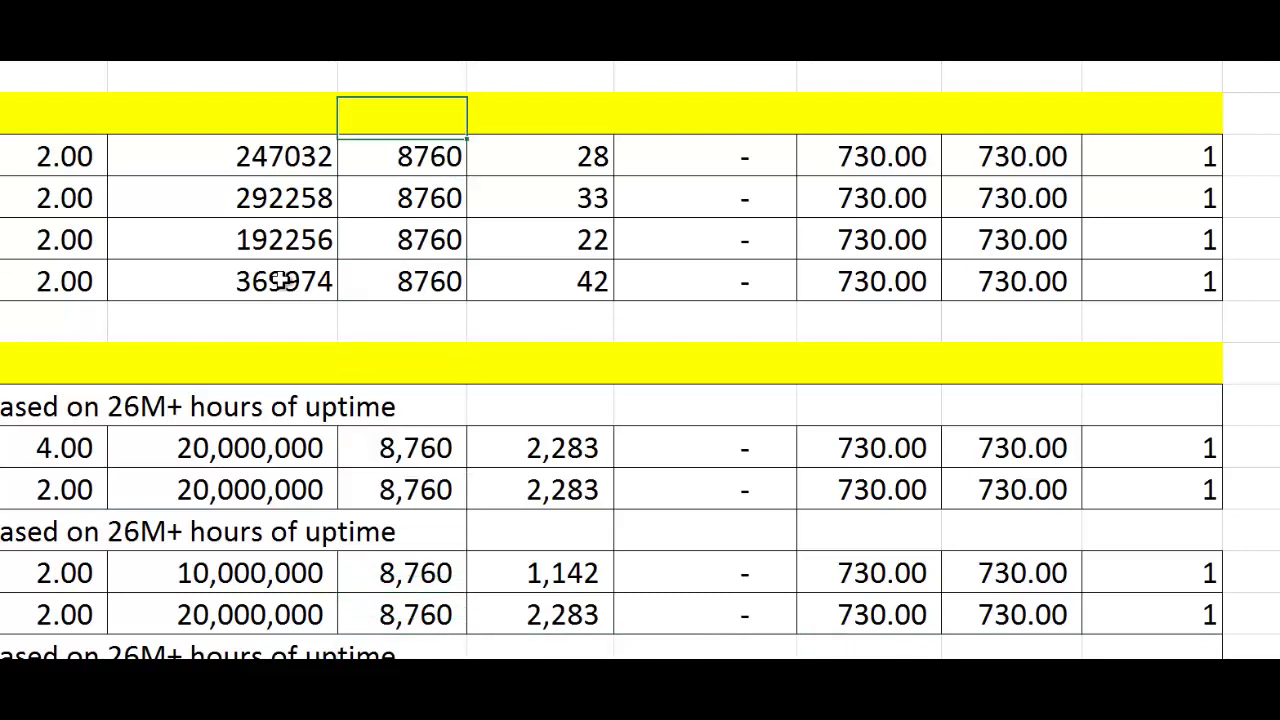
key("Down")
key("Down")
key("Down")
key("Down")
key("Down")
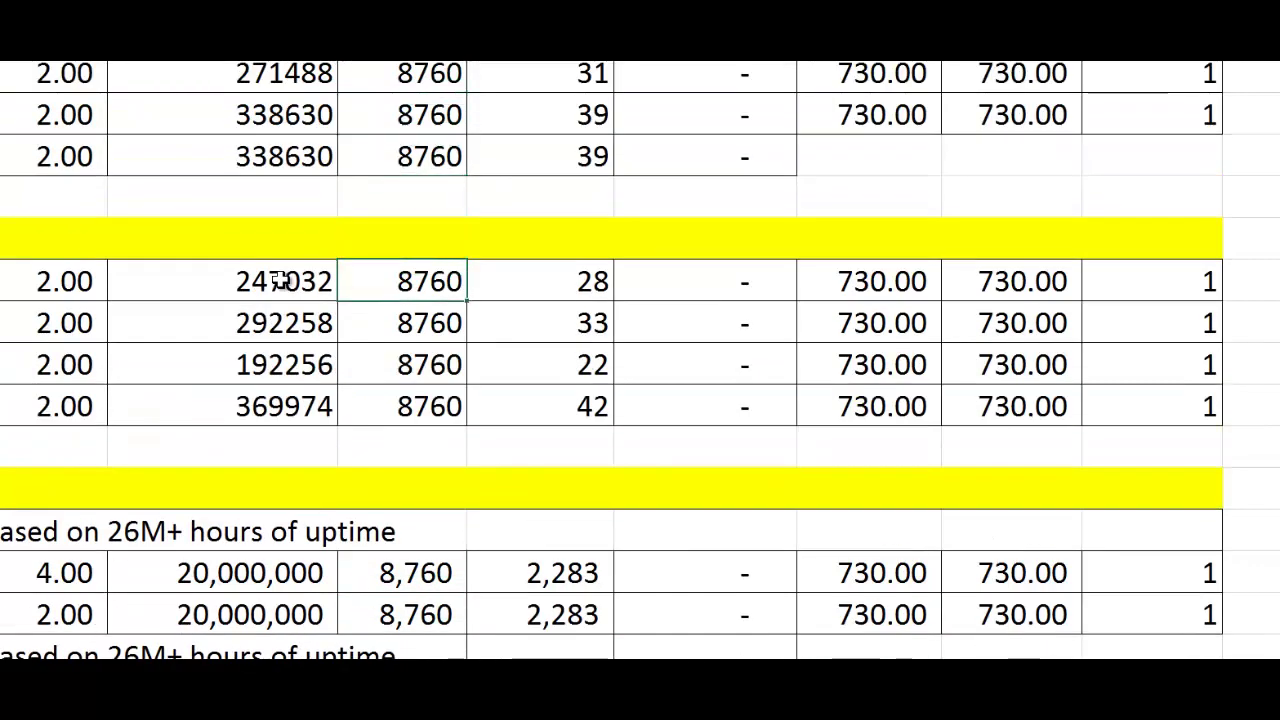
key("Right")
key("shift+Down")
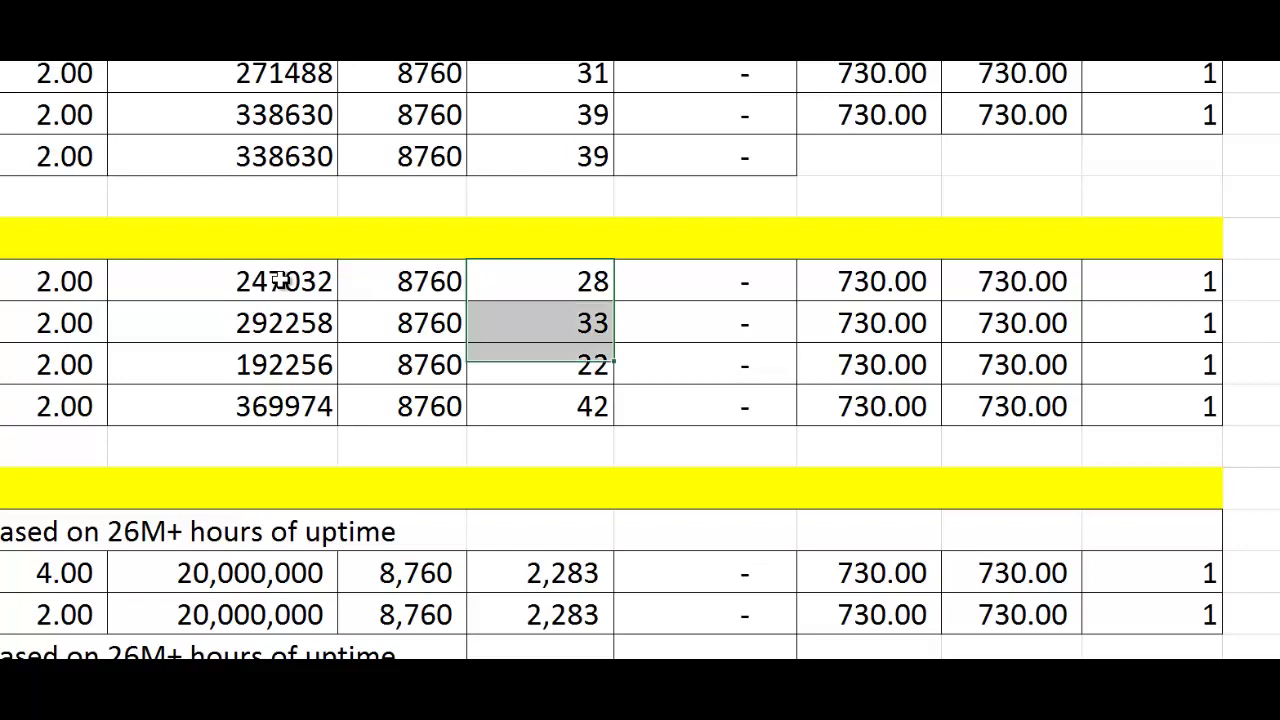
key("shift+Down")
key("shift+Down")
key("Down")
key("Down")
key("Down")
key("Down")
key("Down")
key("Down")
key("Down")
key("Down")
key("Down")
key("Down")
key("Down")
key("Down")
key("Down")
key("Down")
key("Down")
key("Down")
key("Down")
key("Down")
key("Down")
key("Down")
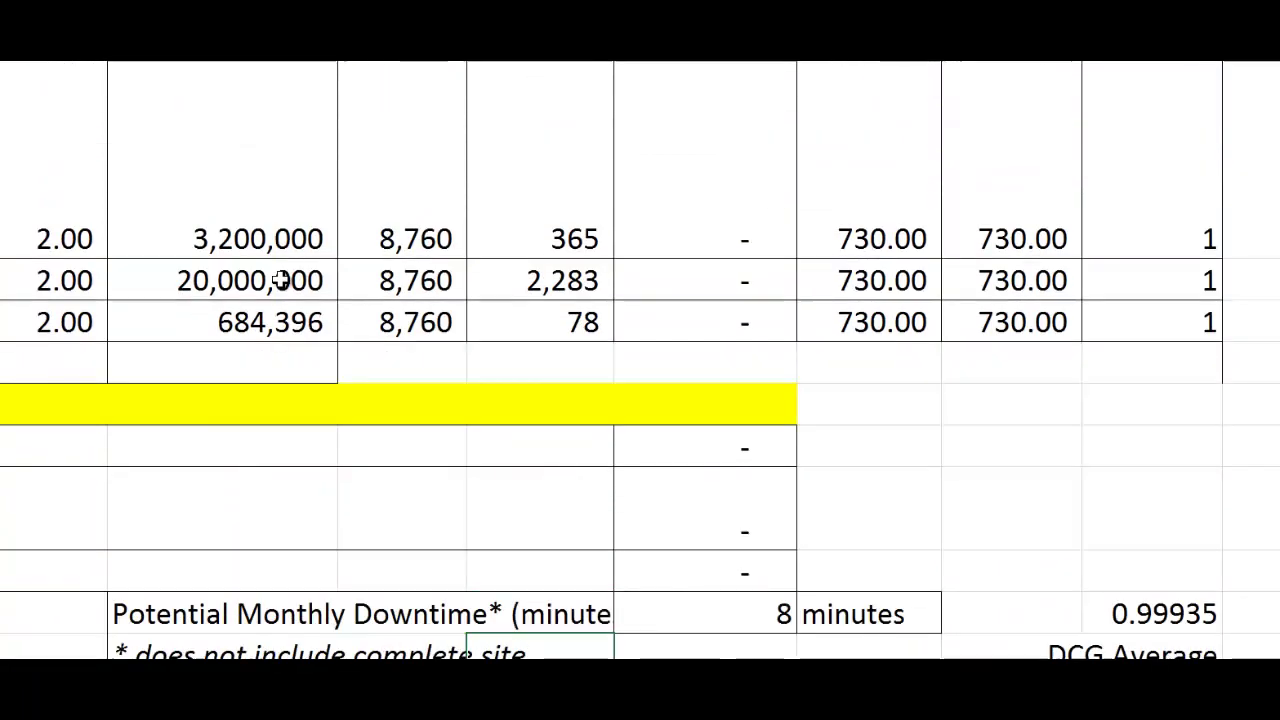
key("Right")
key("Up")
key("Up")
key("Up")
key("Up")
key("Up")
key("Up")
key("Up")
key("Up")
key("Up")
key("Up")
key("Up")
key("Up")
key("Up")
key("Up")
key("Up")
key("Up")
key("Up")
key("Up")
key("Up")
key("Up")
key("Up")
key("Up")
key("Up")
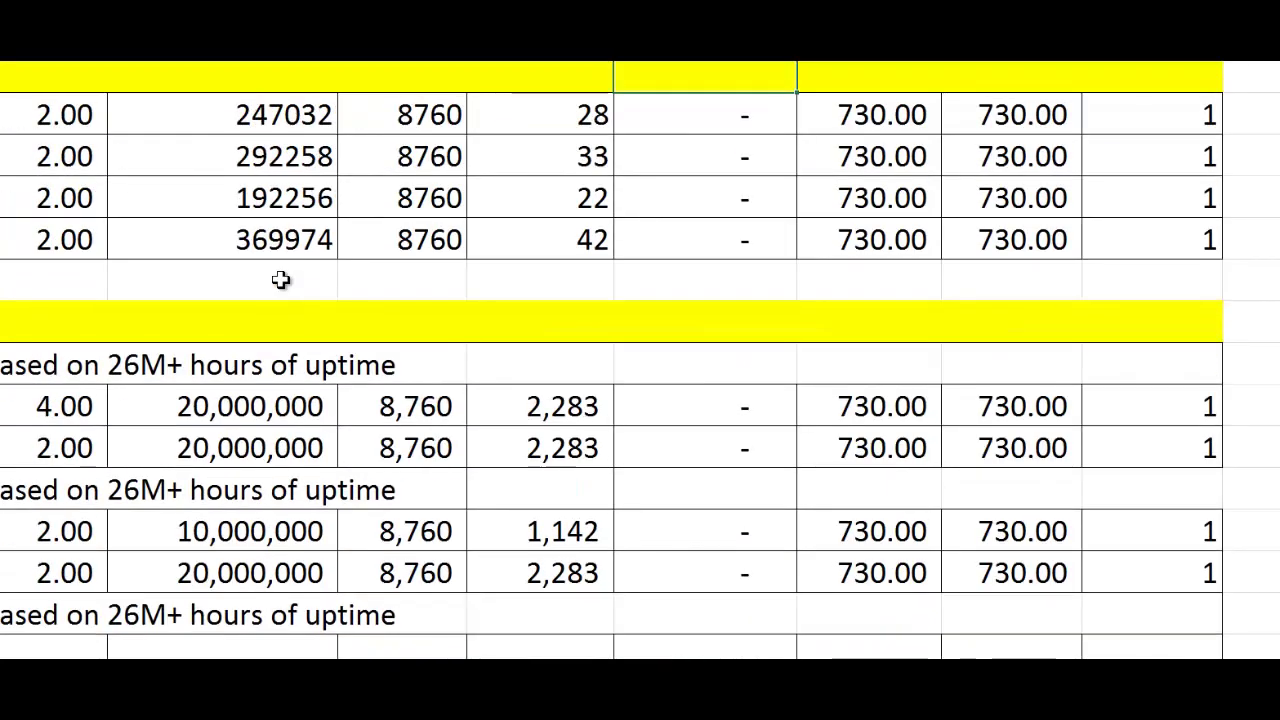
key("Right")
key("Right")
key("Right")
key("Down")
key("Down")
key("Down")
key("Down")
key("Down")
key("Down")
key("Down")
key("Down")
key("Down")
key("Down")
key("Down")
key("Down")
key("Down")
key("Down")
key("Down")
key("Down")
key("Down")
key("Down")
key("Down")
key("Down")
key("Down")
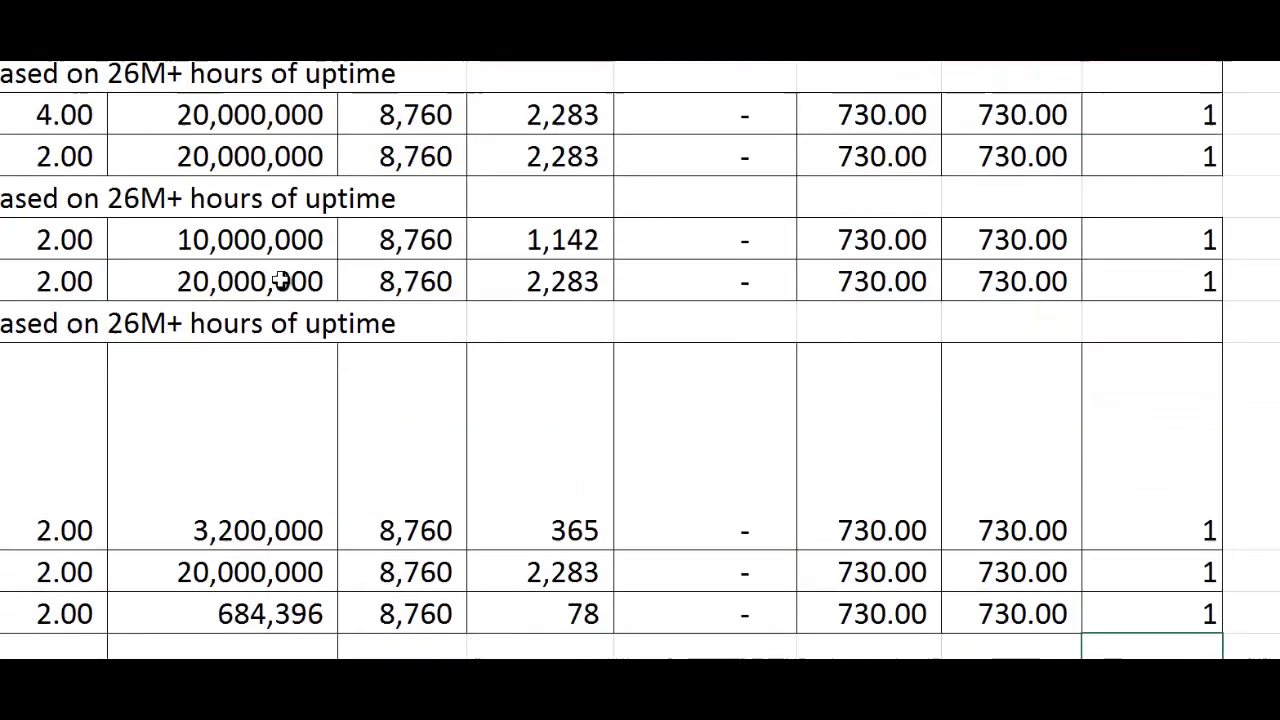
key("Up")
key("Up")
key("Up")
key("Up")
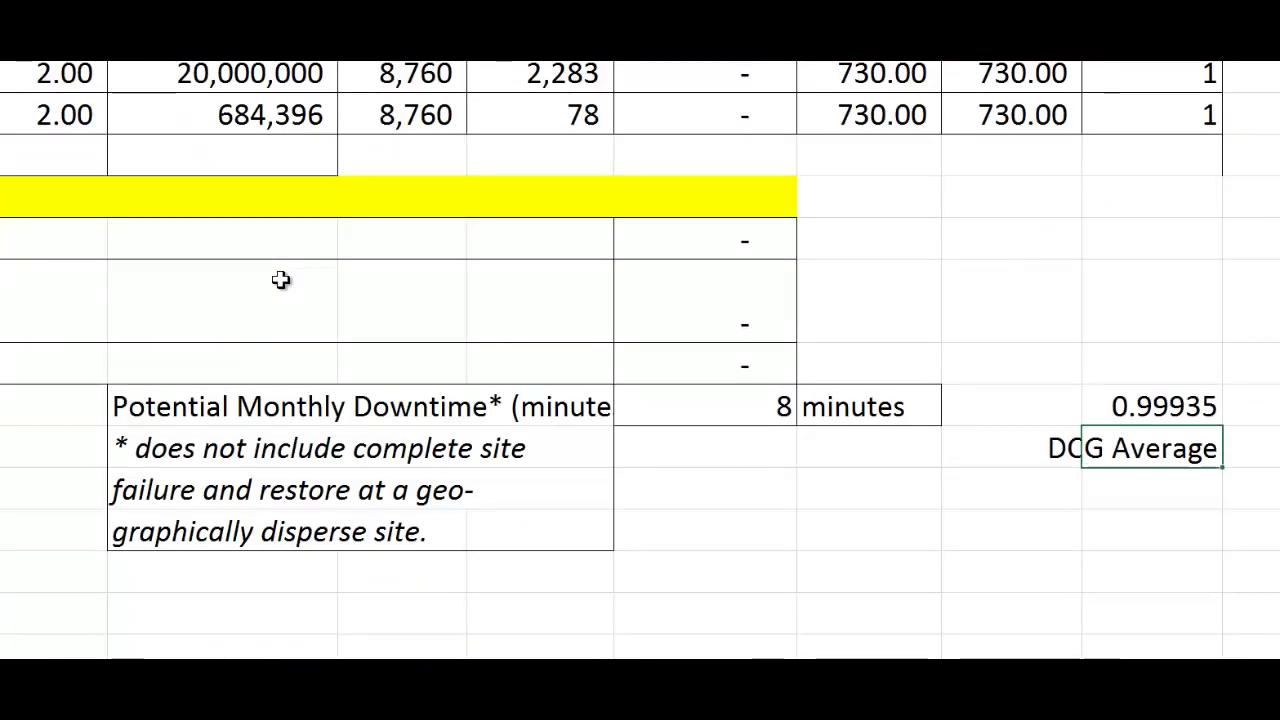
key("Up")
key("shift+Down")
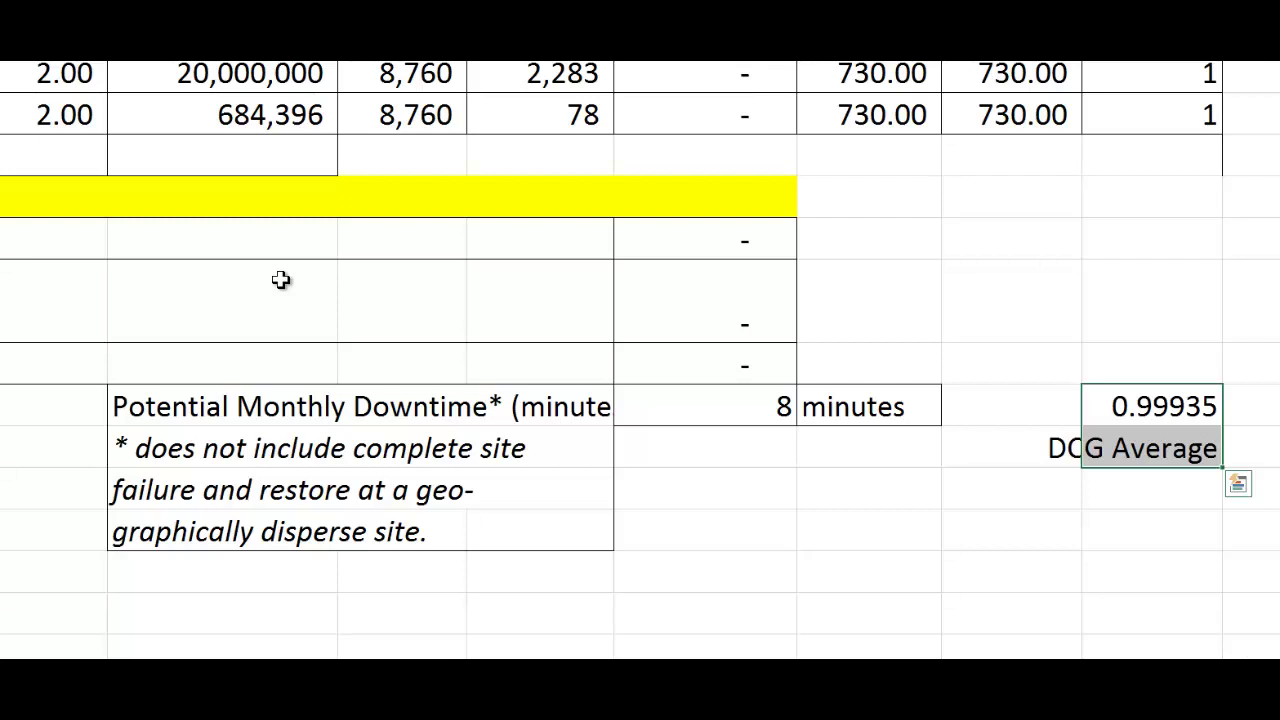
key("Left")
key("Left")
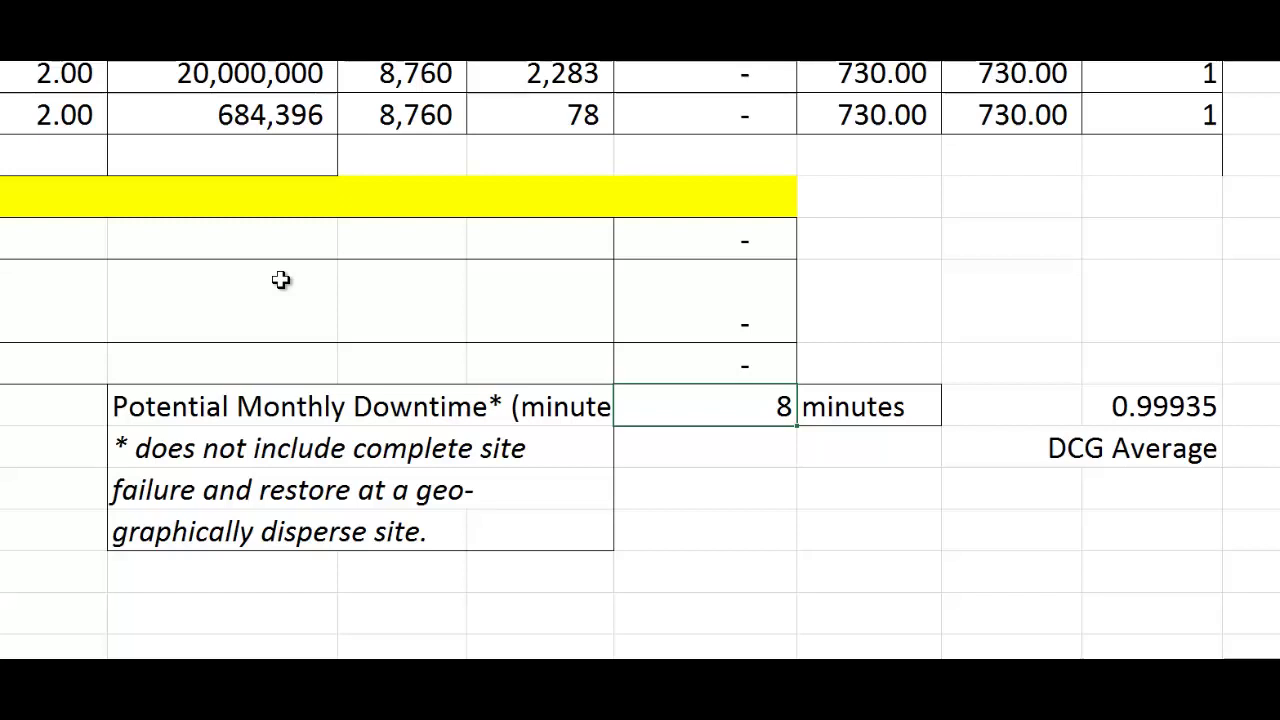
key("ctrl+Page_Up")
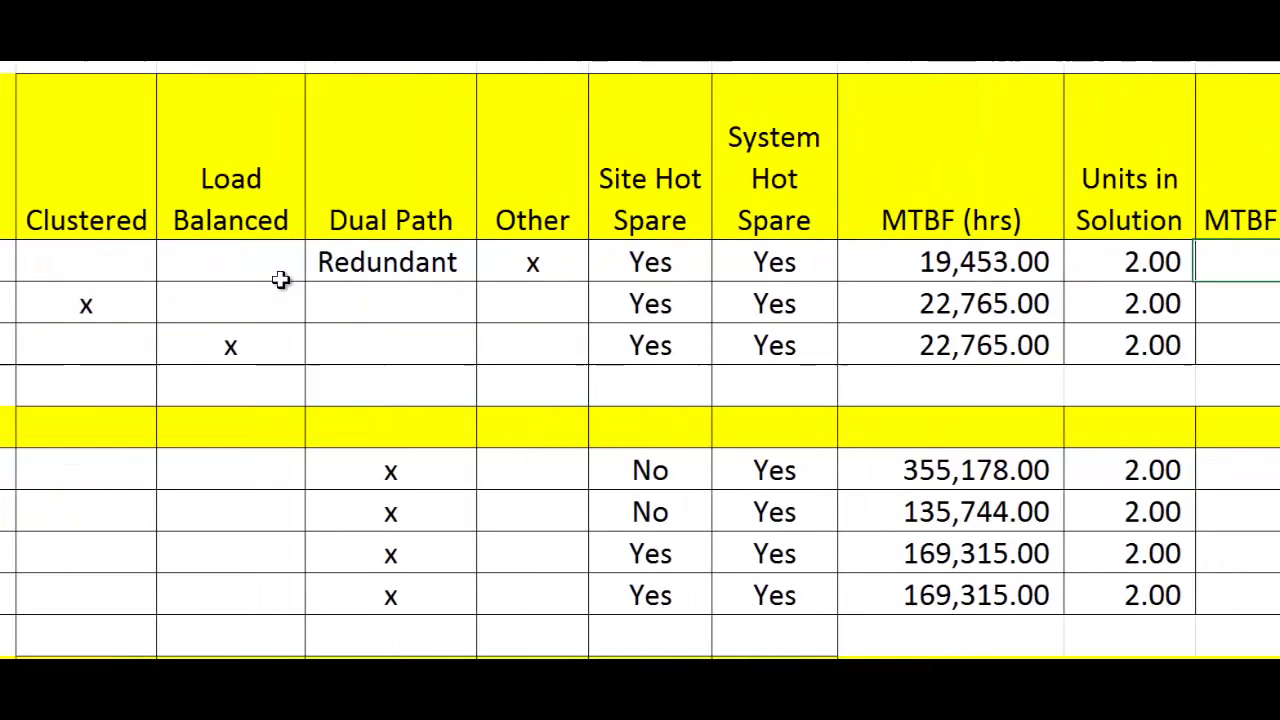
key("Left")
key("Left")
key("Left")
key("Left")
key("Left")
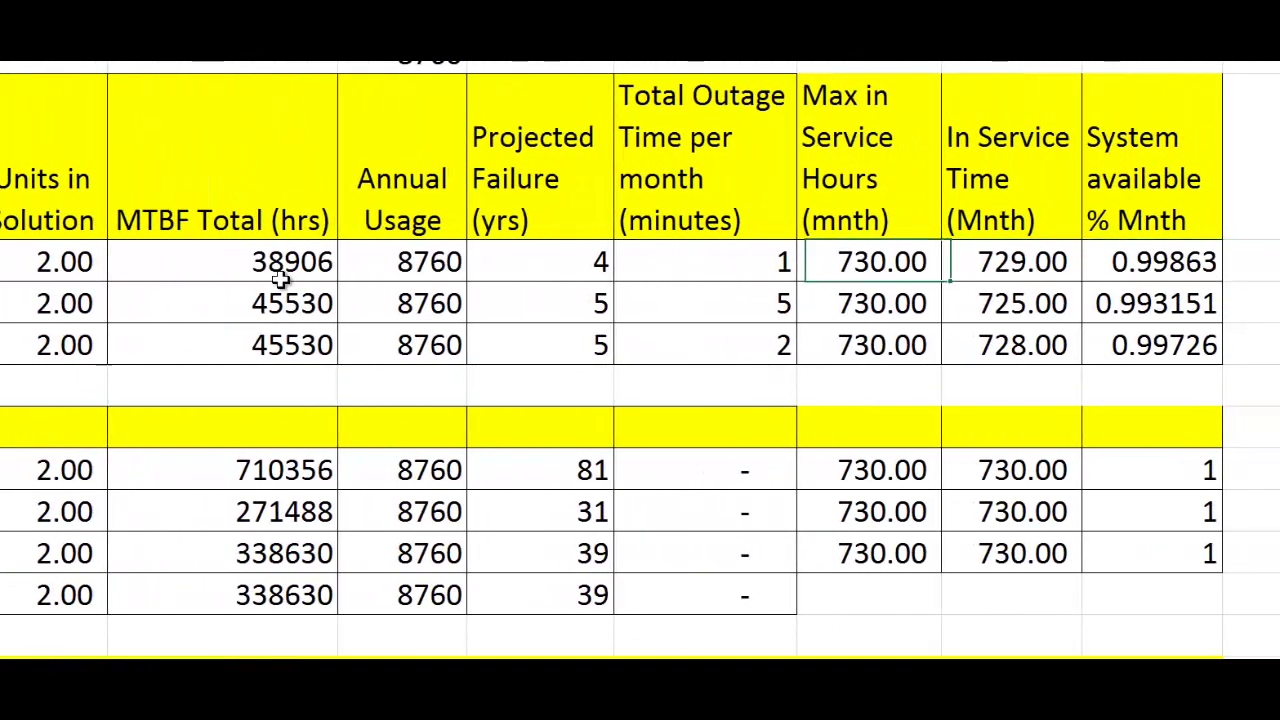
key("Right")
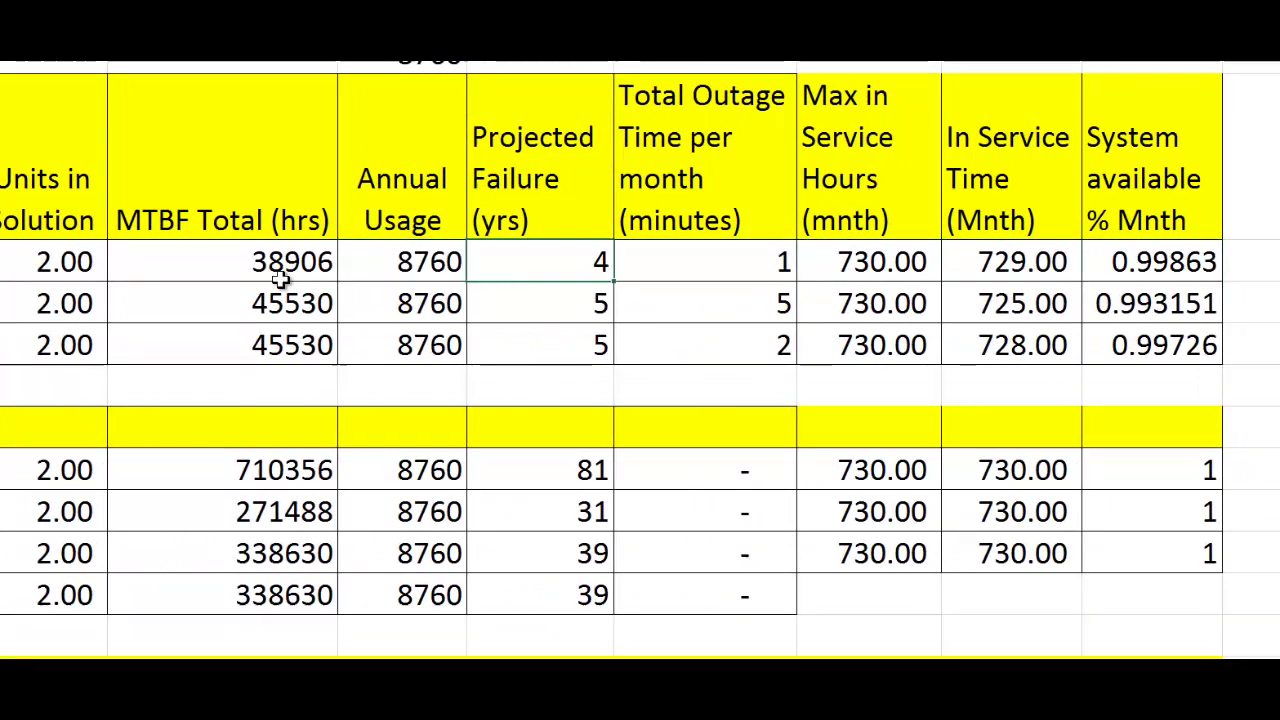